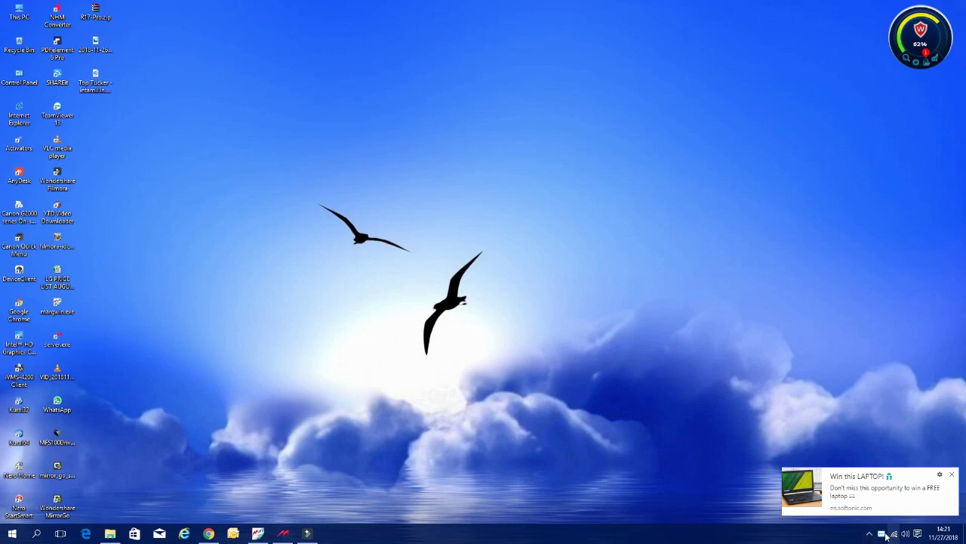
left_click(874, 535)
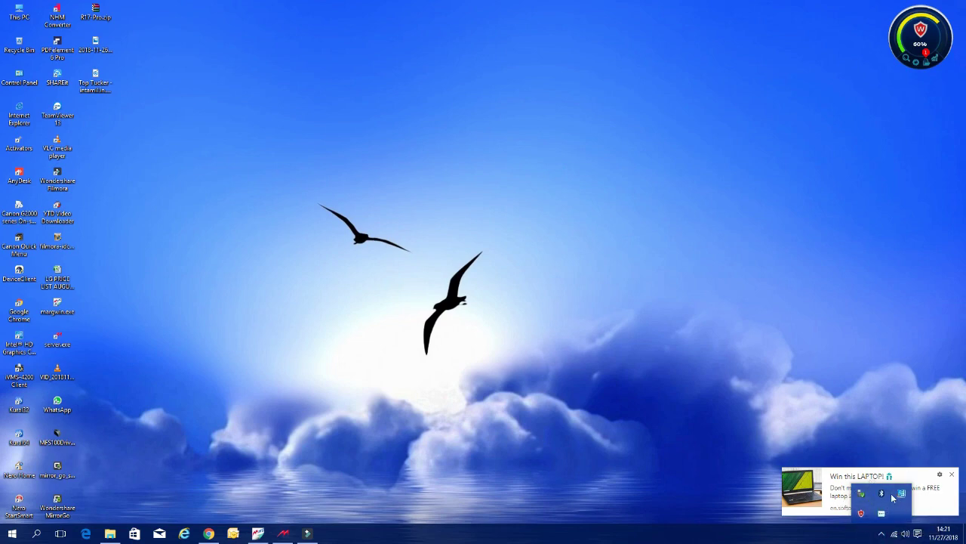
left_click(812, 383)
right_click(658, 235)
left_click(699, 268)
right_click(633, 244)
left_click(668, 272)
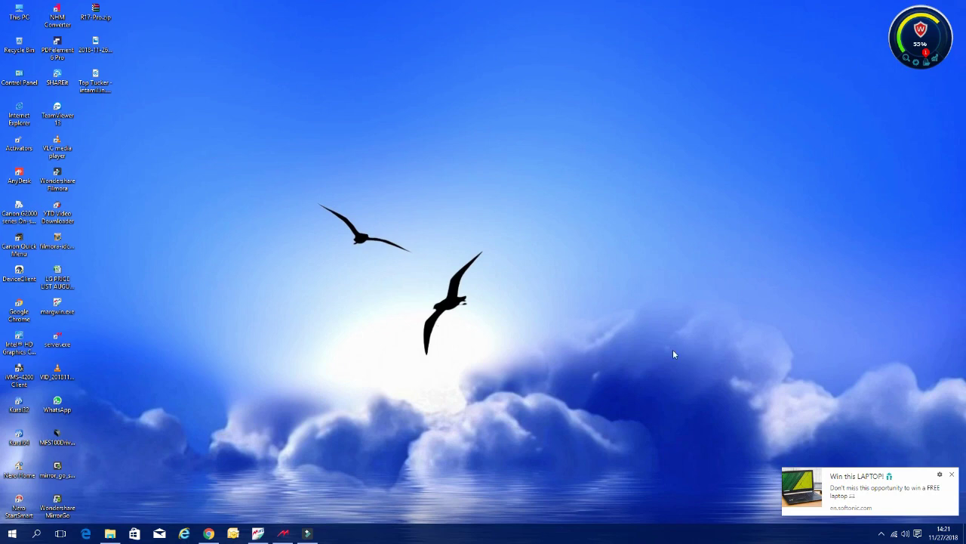
right_click(589, 191)
left_click(632, 218)
Open the user's temporary files folder by running %TEMP%, and maximize its window
key("super+r")
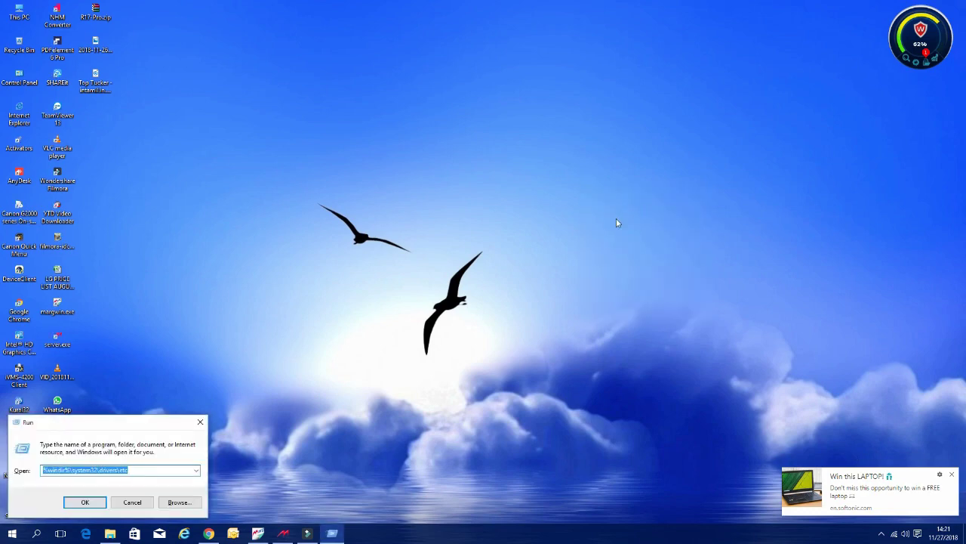
left_click(143, 470)
key("BackSpace")
key("BackSpace")
key("BackSpace")
key("BackSpace")
key("BackSpace")
key("BackSpace")
key("BackSpace")
key("BackSpace")
key("BackSpace")
key("BackSpace")
key("BackSpace")
key("BackSpace")
key("BackSpace")
key("BackSpace")
key("BackSpace")
key("BackSpace")
key("BackSpace")
key("BackSpace")
key("BackSpace")
key("BackSpace")
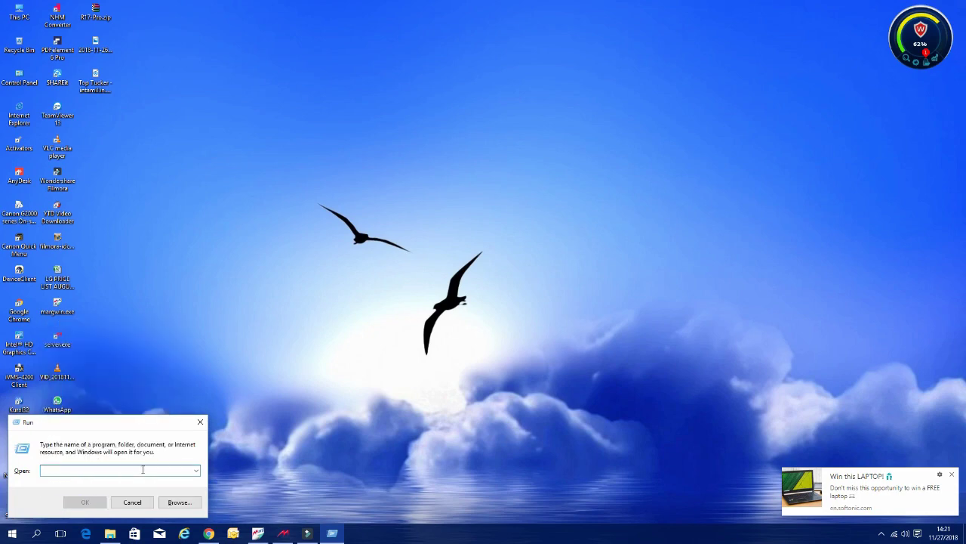
type("%TE")
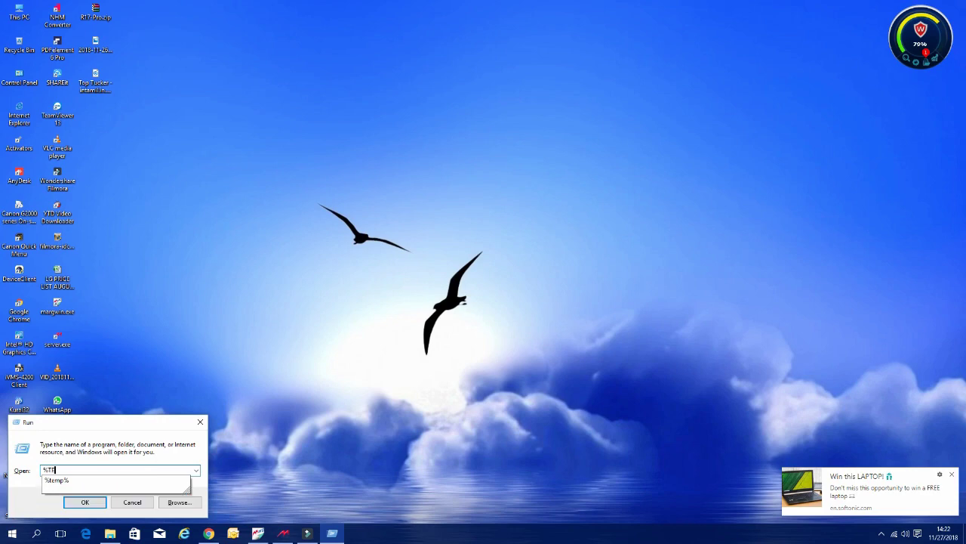
type("MS")
key("BackSpace")
type("P%")
key("Return")
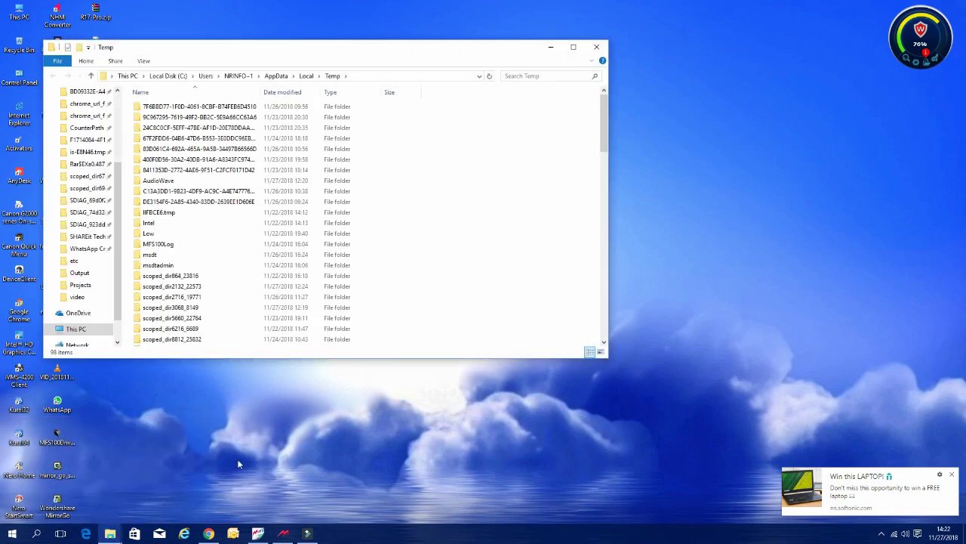
left_click(573, 47)
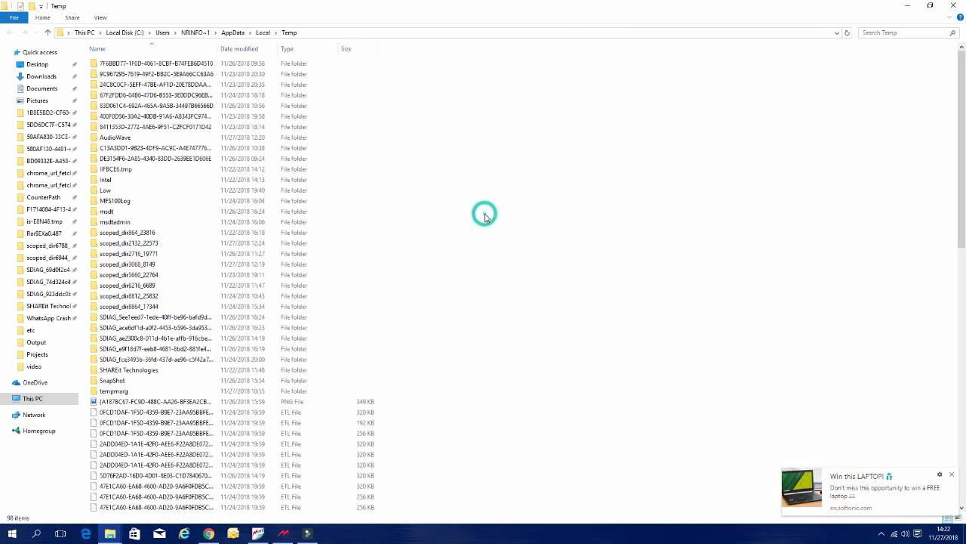
Permanently delete everything in the user's Temp folder, granting administrator permission and skipping all files in use, and close the folder
key("ctrl+a")
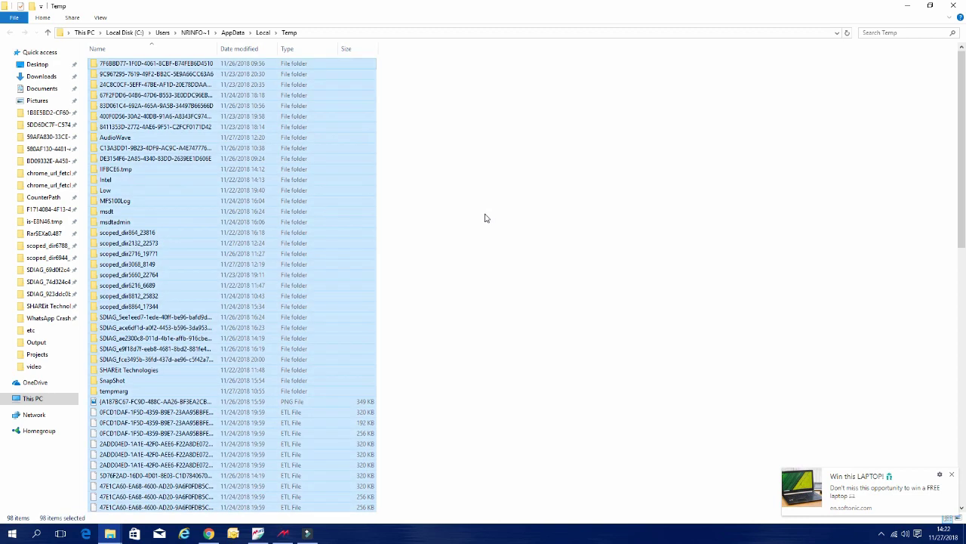
key("shift+Delete")
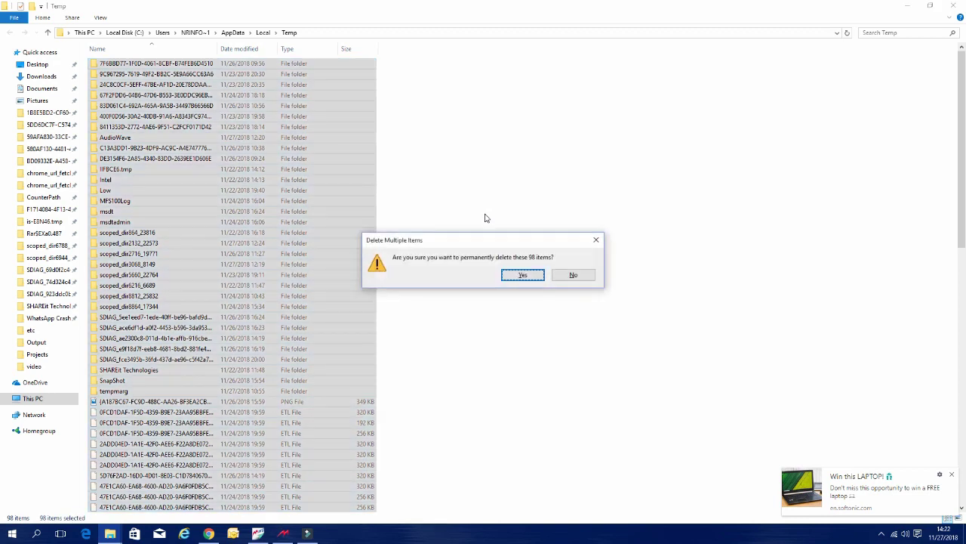
left_click(534, 277)
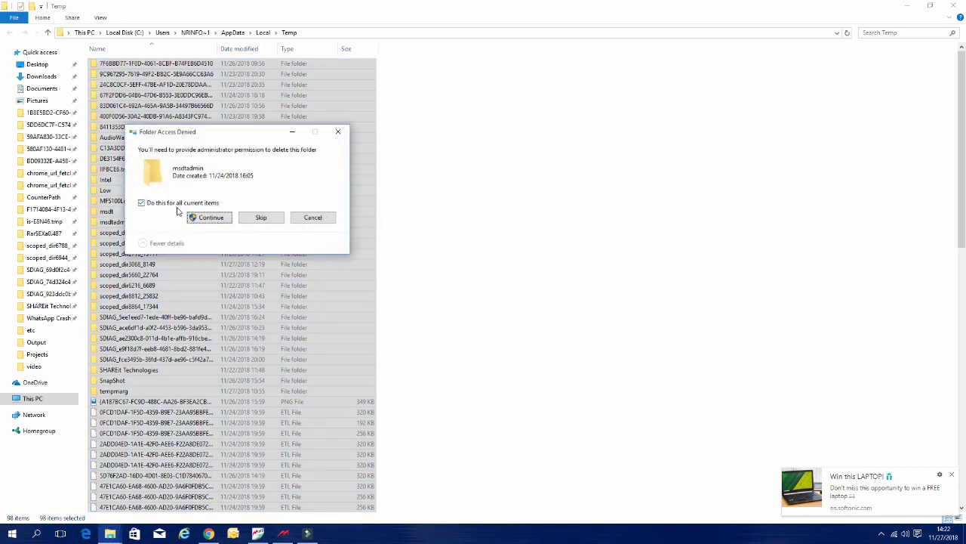
left_click(212, 218)
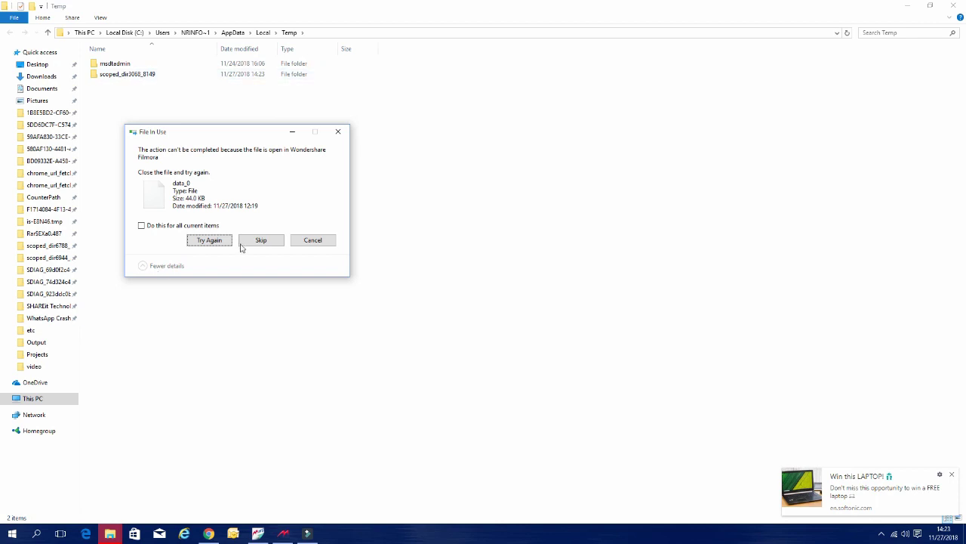
left_click(180, 225)
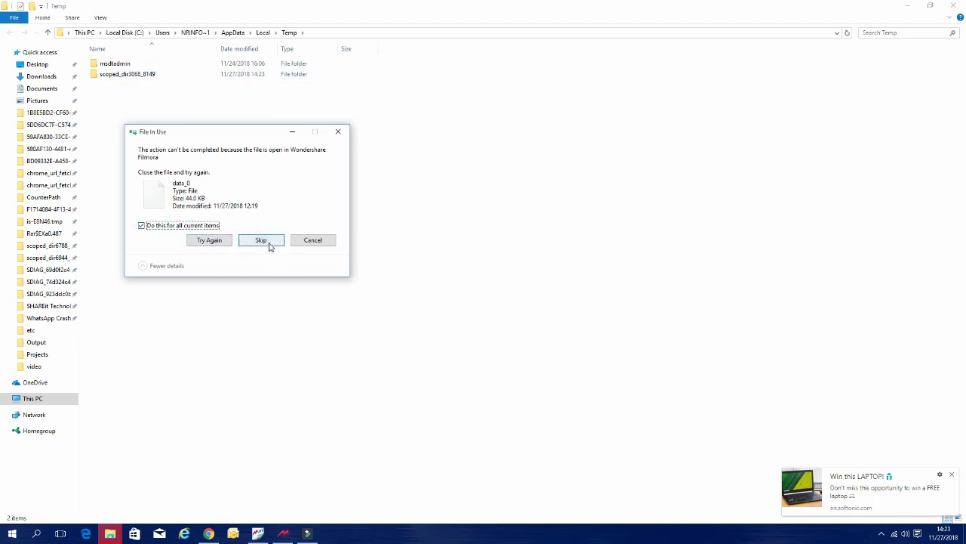
left_click(264, 241)
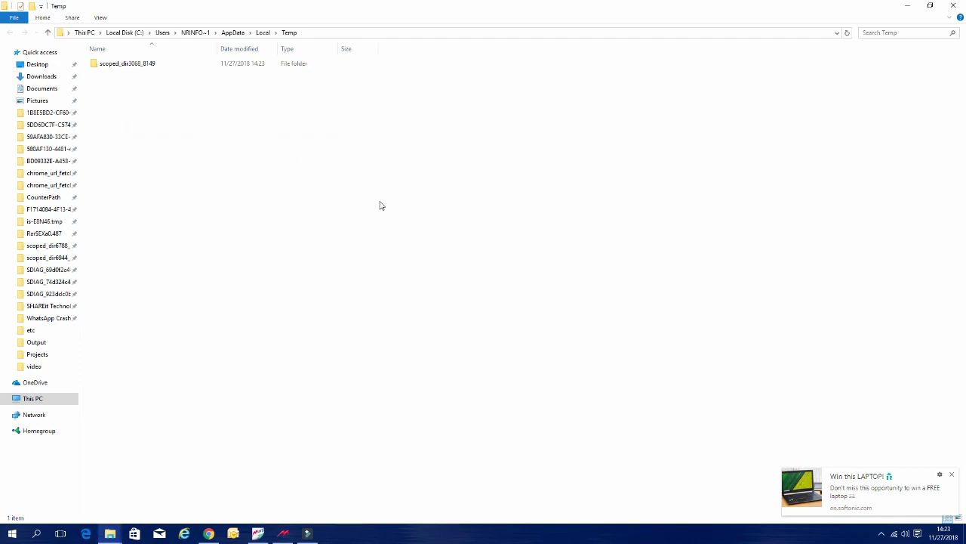
left_click(953, 6)
right_click(533, 153)
left_click(578, 183)
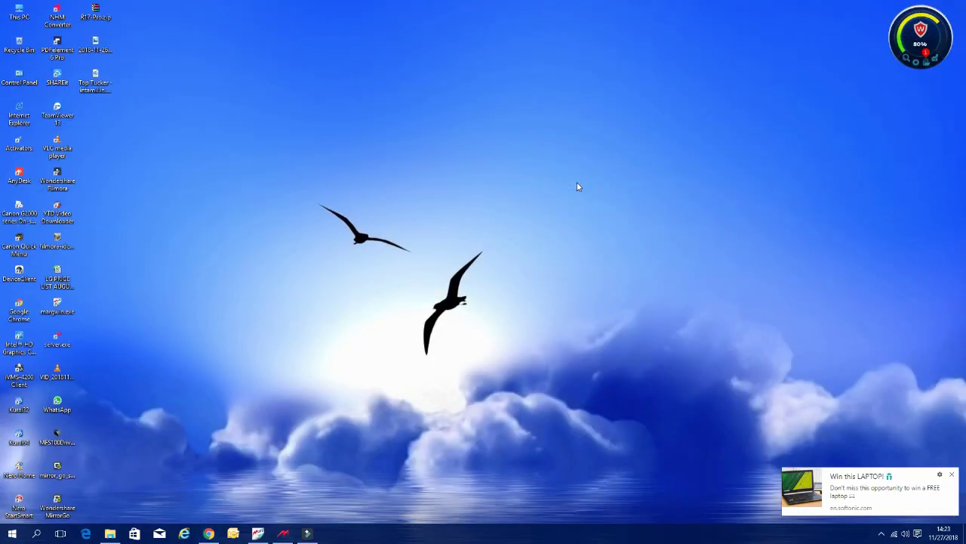
Open the Windows Temp folder by running TEMP
key("super+r")
type("TEMP")
key("Return")
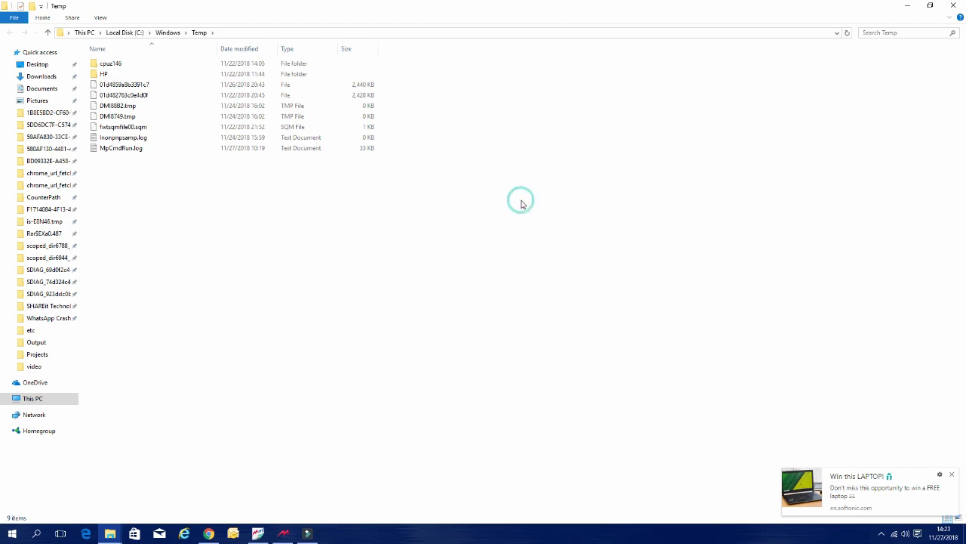
Permanently delete all items in the Windows Temp folder, skipping the file in use
key("ctrl+a")
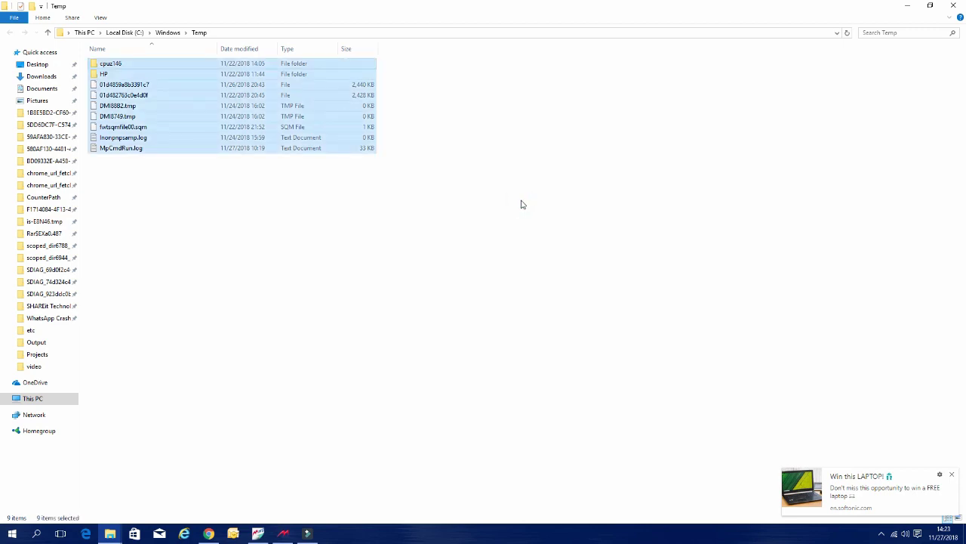
key("shift+Delete")
key("Escape")
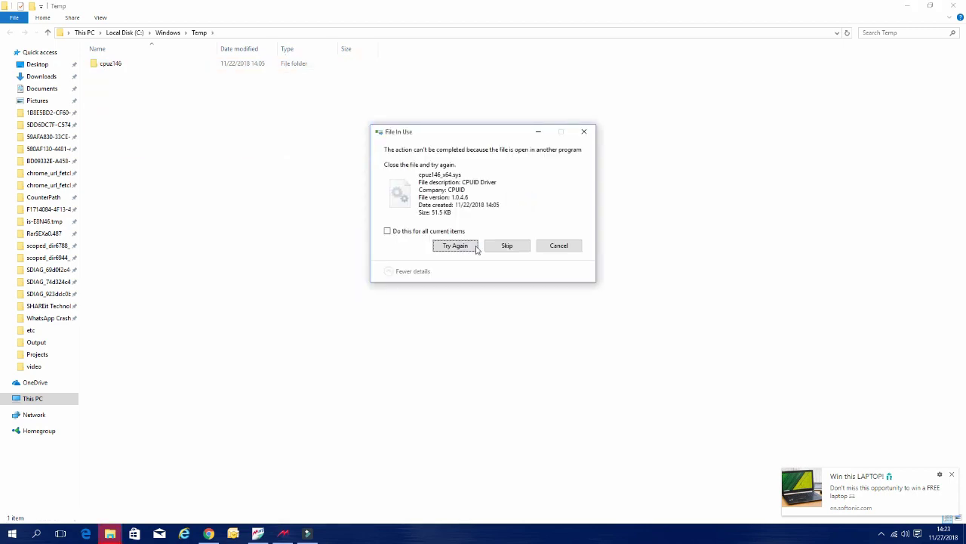
left_click(504, 243)
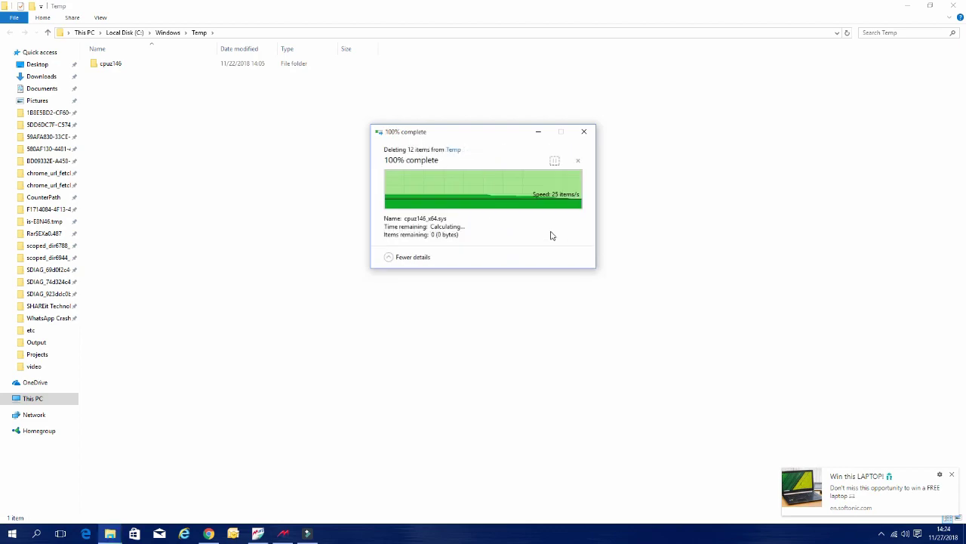
right_click(514, 173)
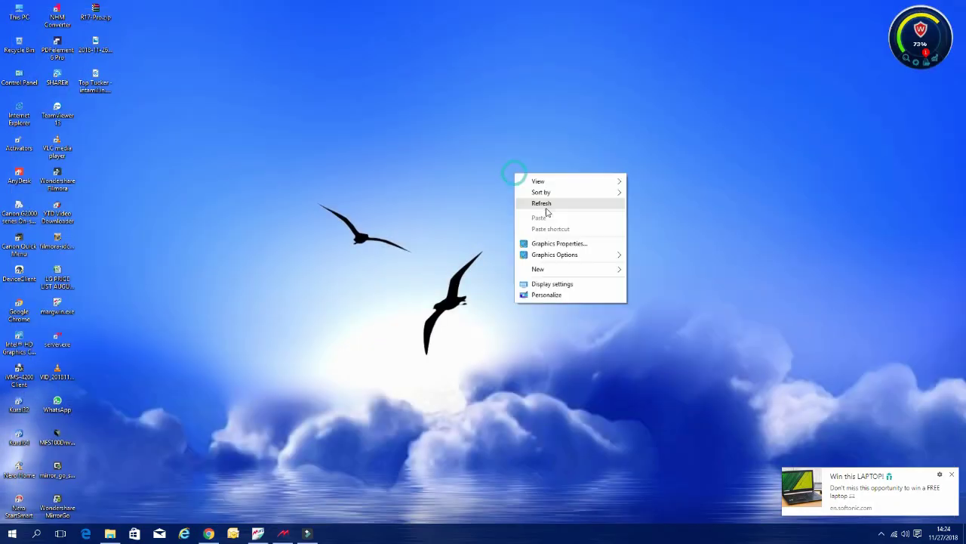
left_click(548, 202)
right_click(434, 165)
left_click(446, 194)
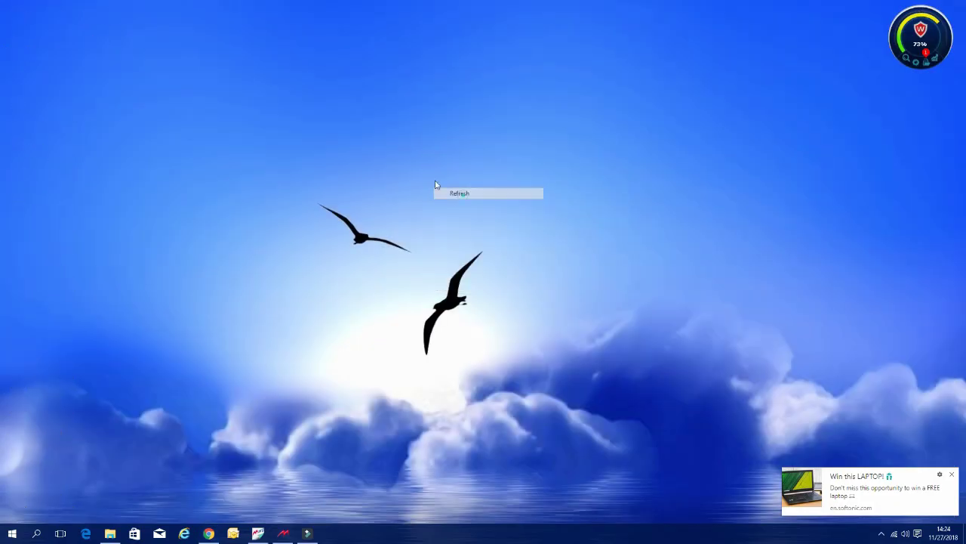
right_click(435, 184)
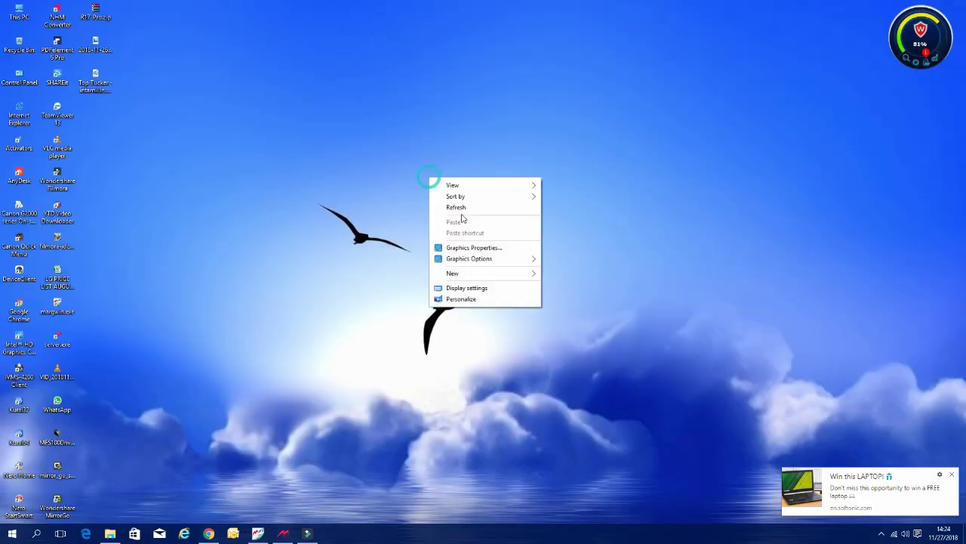
left_click(465, 209)
Open System Configuration by running MSCONFIG
key("super+r")
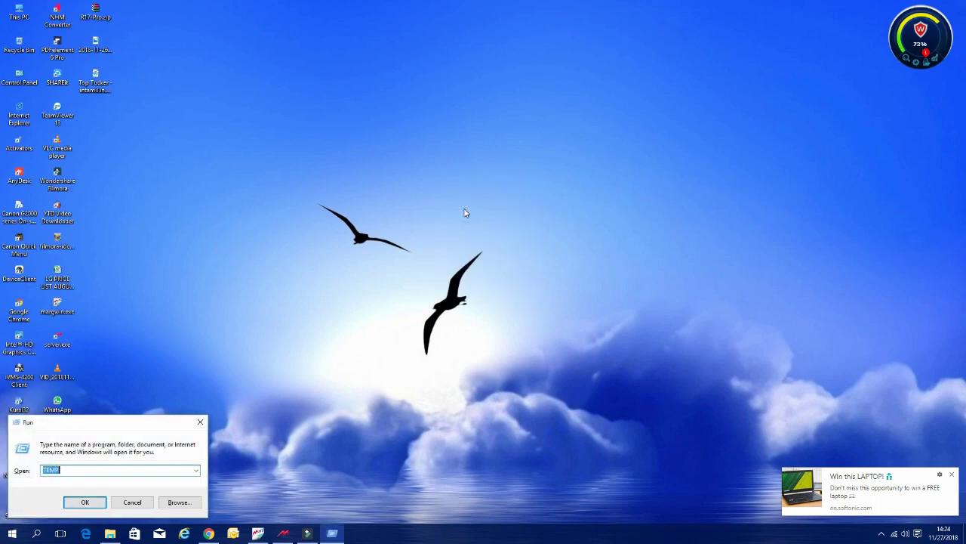
type("MS")
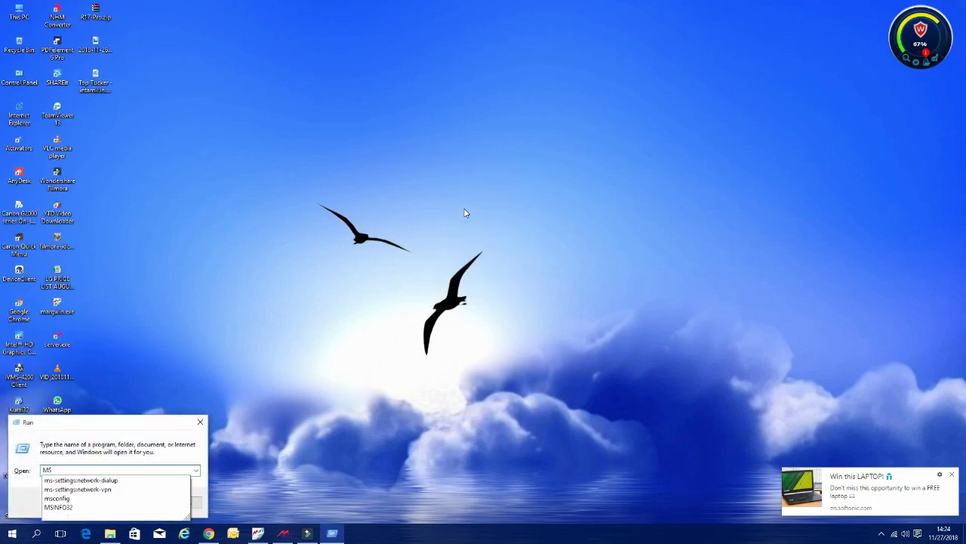
type("CONFIG")
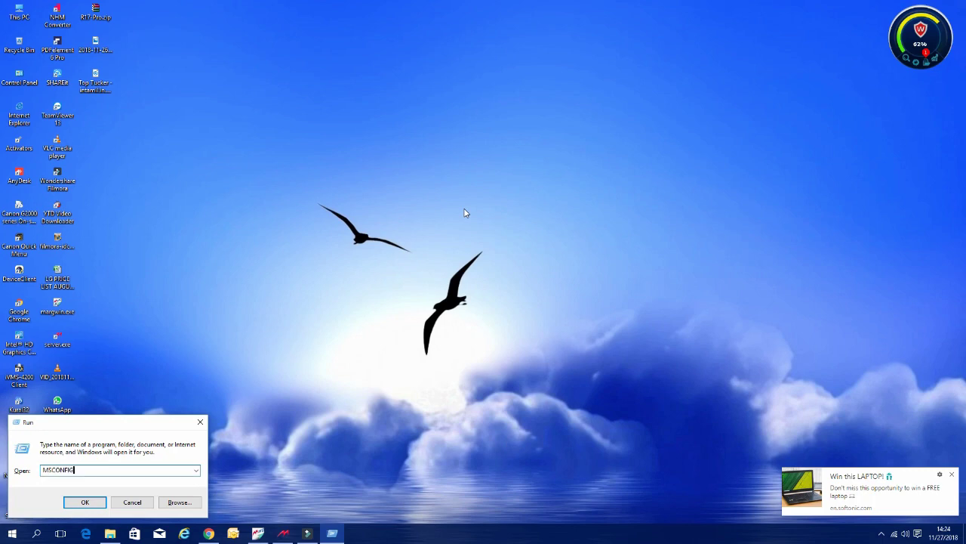
key("Return")
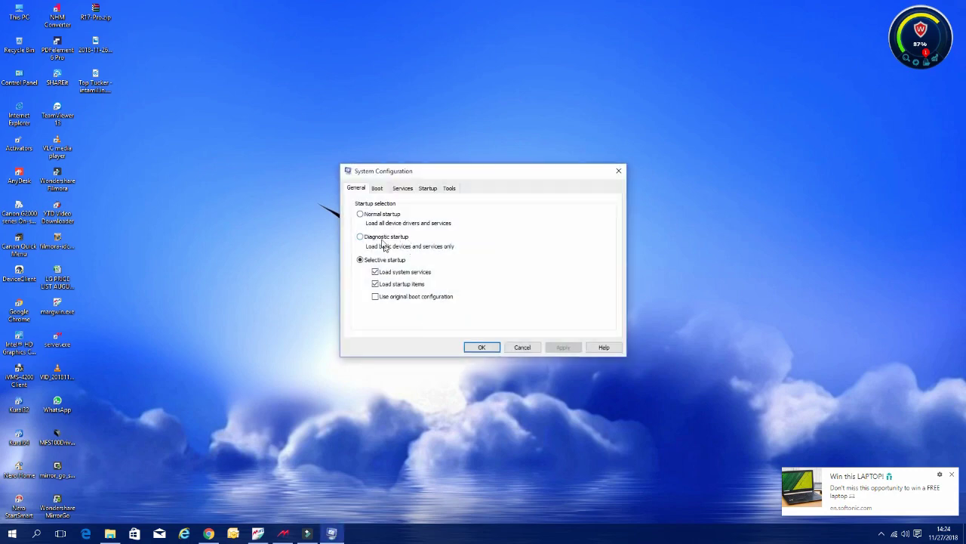
Choose Selective startup as the startup selection and set the boot timeout to 30 seconds
left_click(361, 260)
left_click(361, 237)
left_click(360, 260)
left_click(379, 188)
double_click(550, 283)
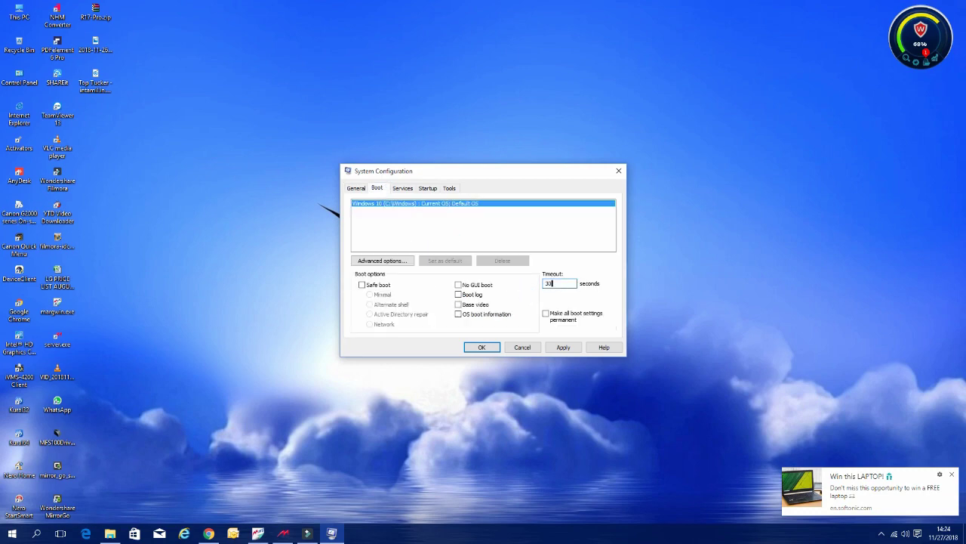
View the services list and open Task Manager's startup items in a maximized window
left_click(404, 188)
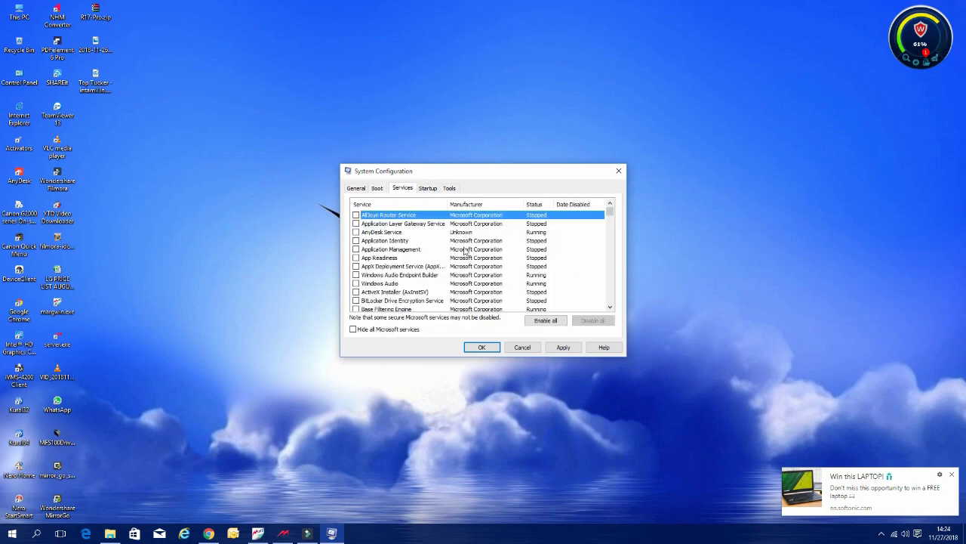
left_click(427, 189)
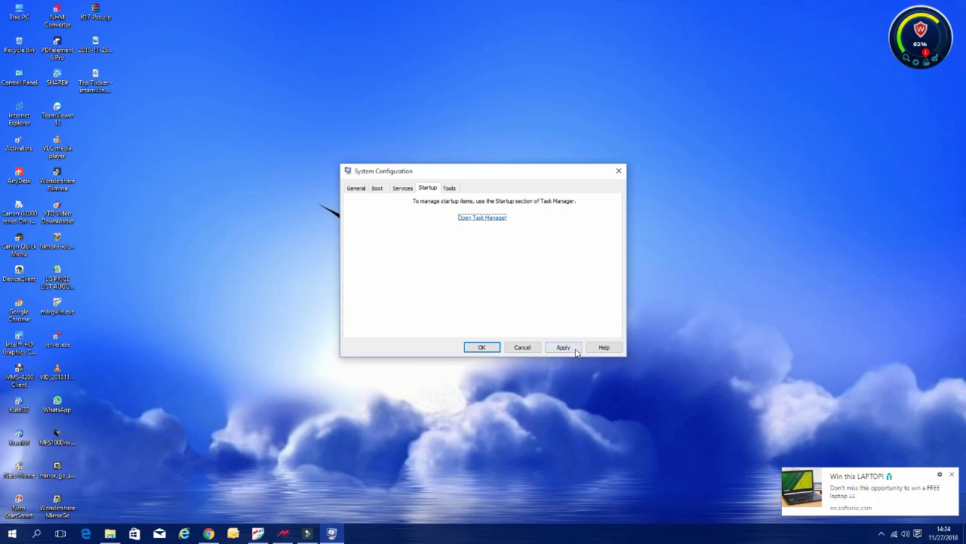
left_click(481, 218)
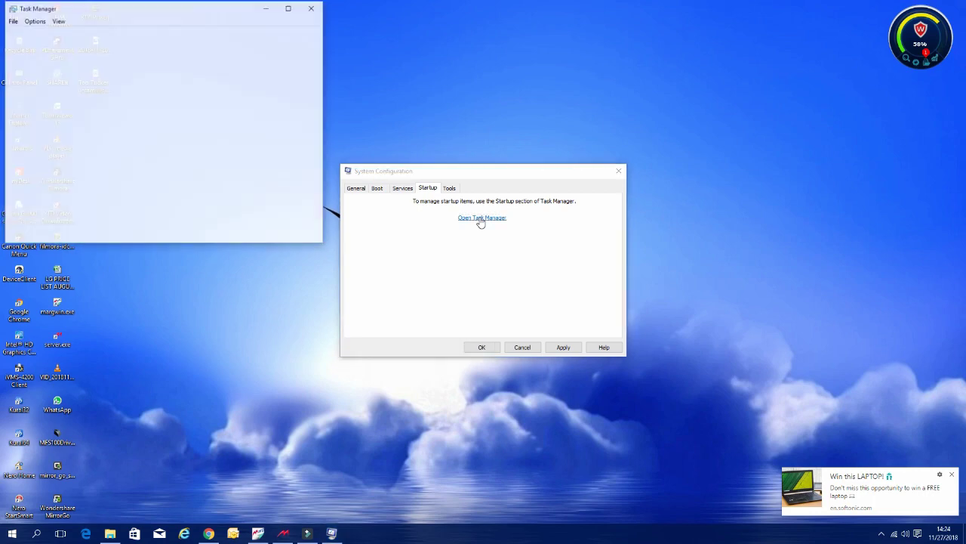
left_click(290, 8)
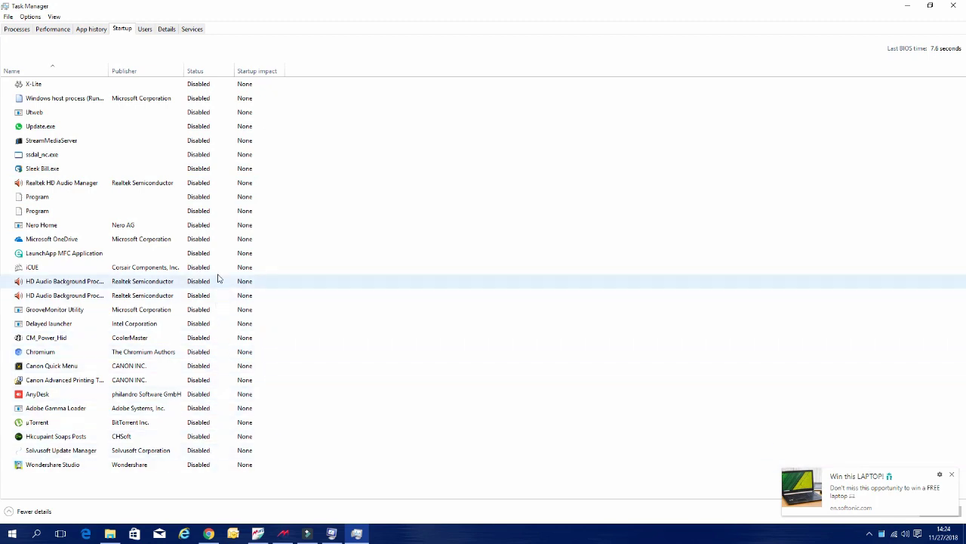
Enable the X-Lite startup item and disable it again, dismissing the laptop advertisement notification
left_click(208, 84)
left_click(951, 475)
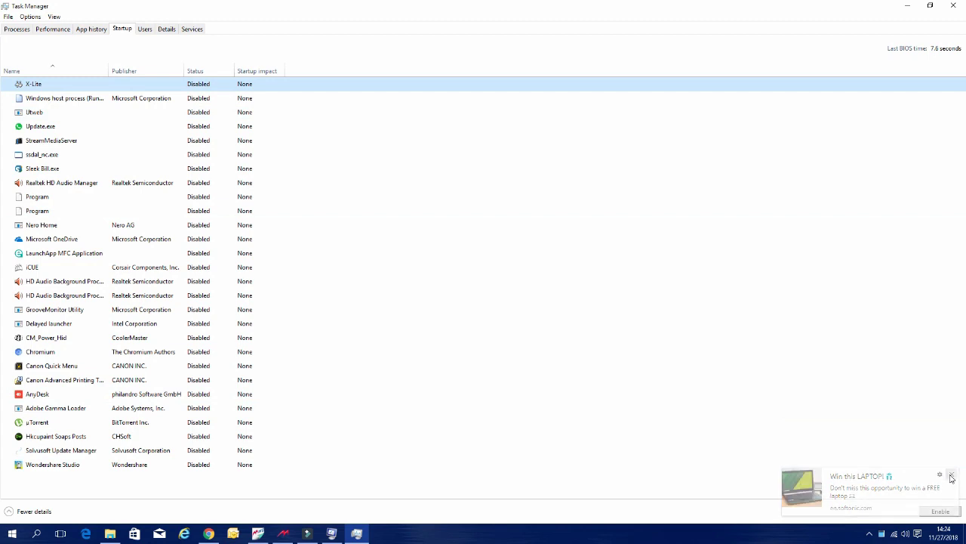
left_click(190, 87)
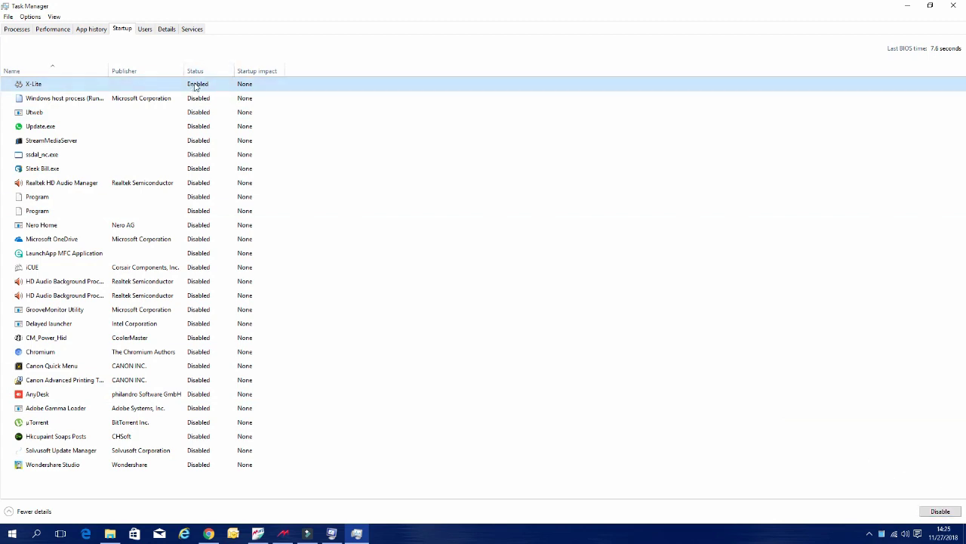
left_click(940, 511)
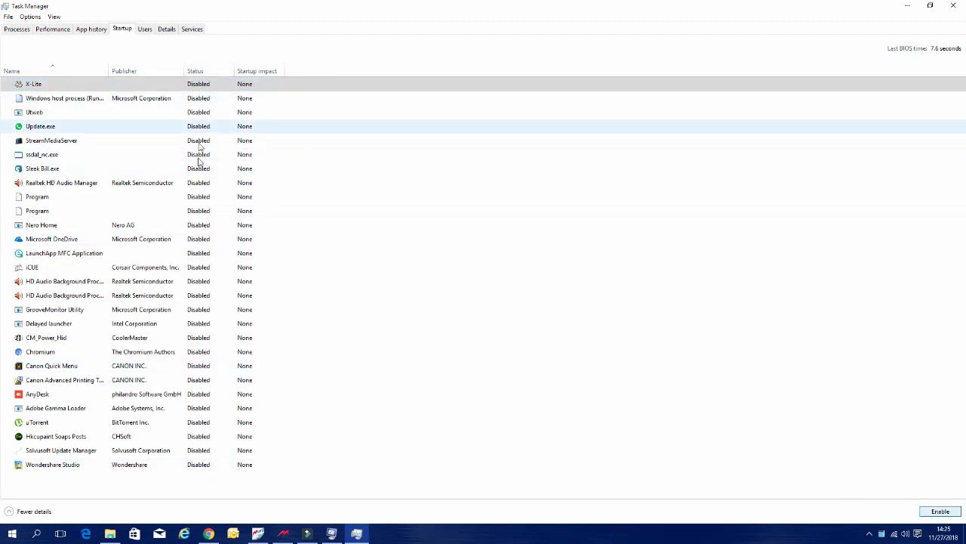
Close Task Manager, apply the System Configuration changes and exit without restarting the computer
left_click(953, 5)
left_click(563, 347)
left_click(481, 347)
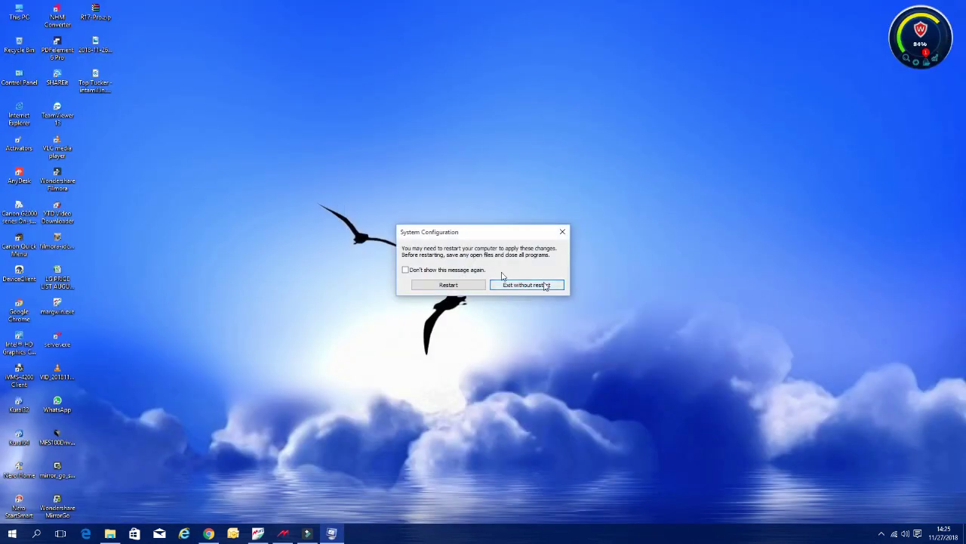
left_click(533, 287)
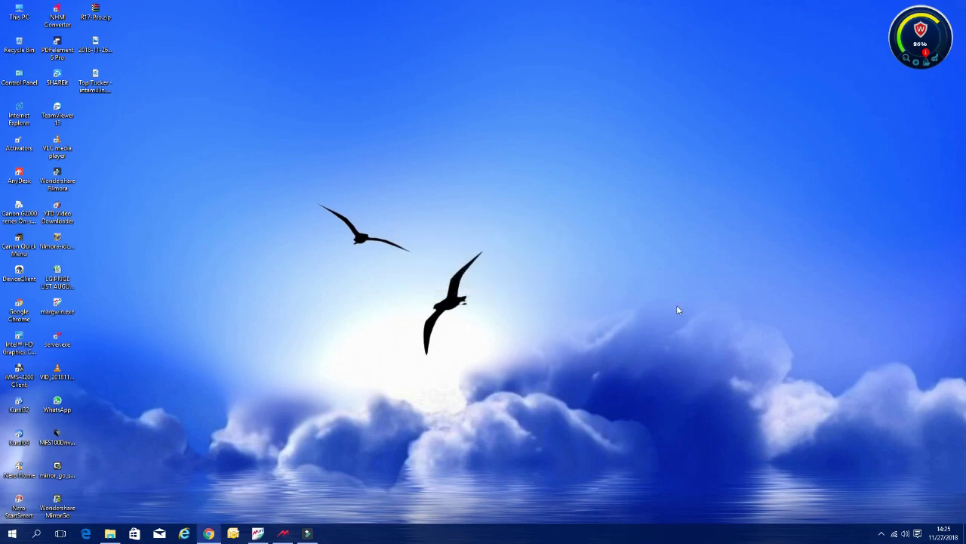
Open the Windows Firewall customization settings and confirm the firewall as turned off for both private and public networks
right_click(895, 532)
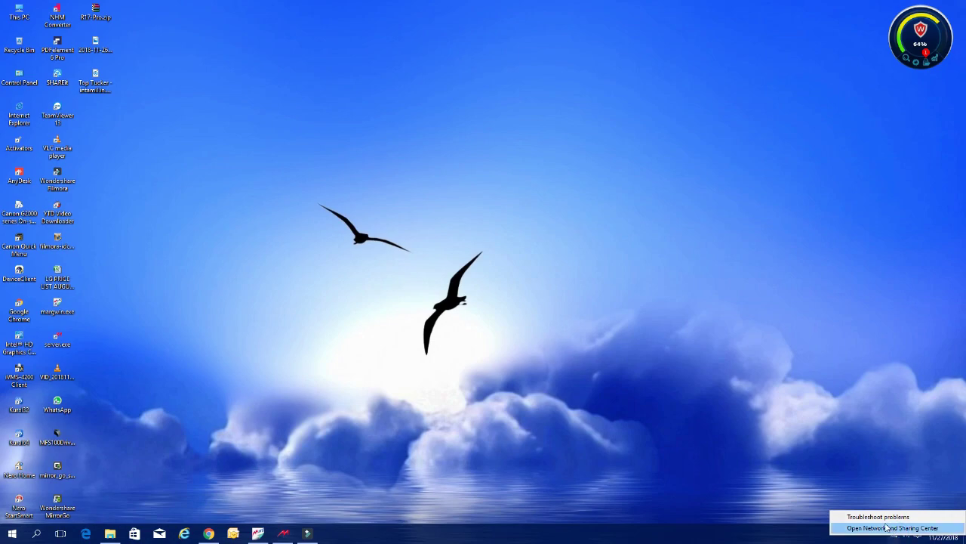
left_click(891, 528)
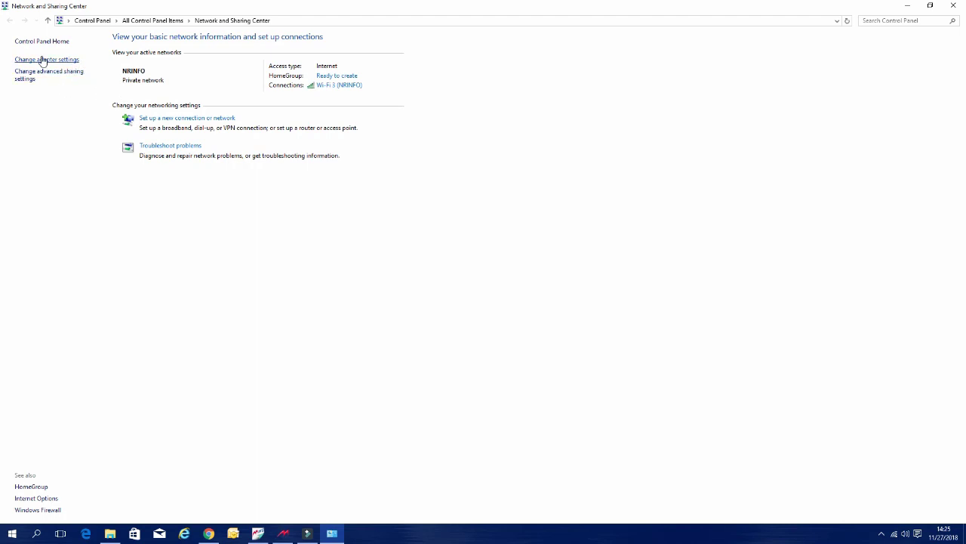
left_click(38, 510)
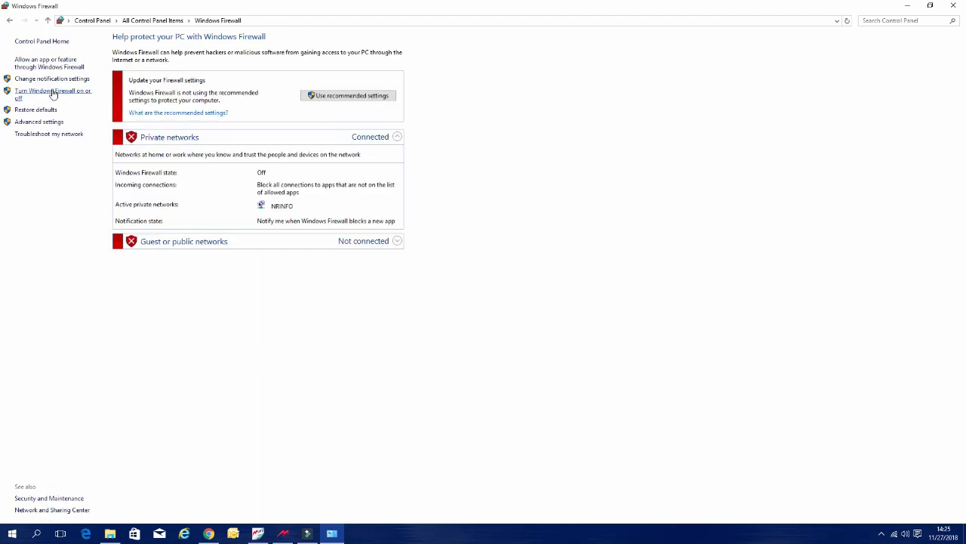
left_click(53, 93)
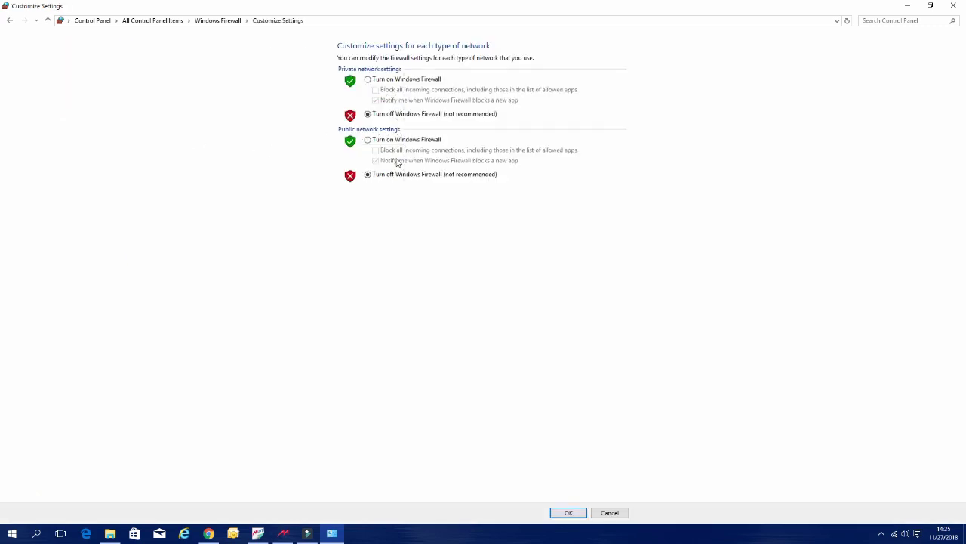
left_click(575, 516)
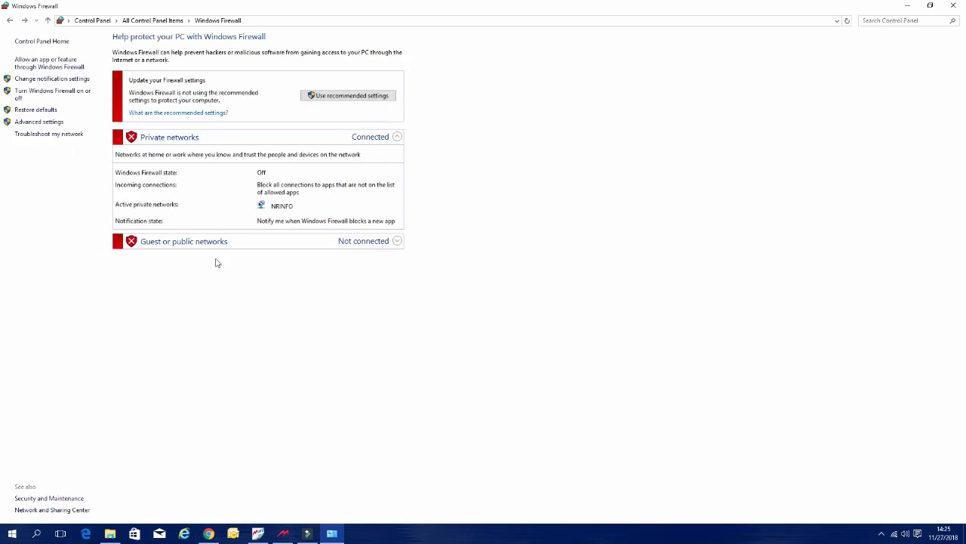
Review the Security and Maintenance message settings, accept them with the optional messages unchecked, and return to the refreshed desktop
left_click(38, 500)
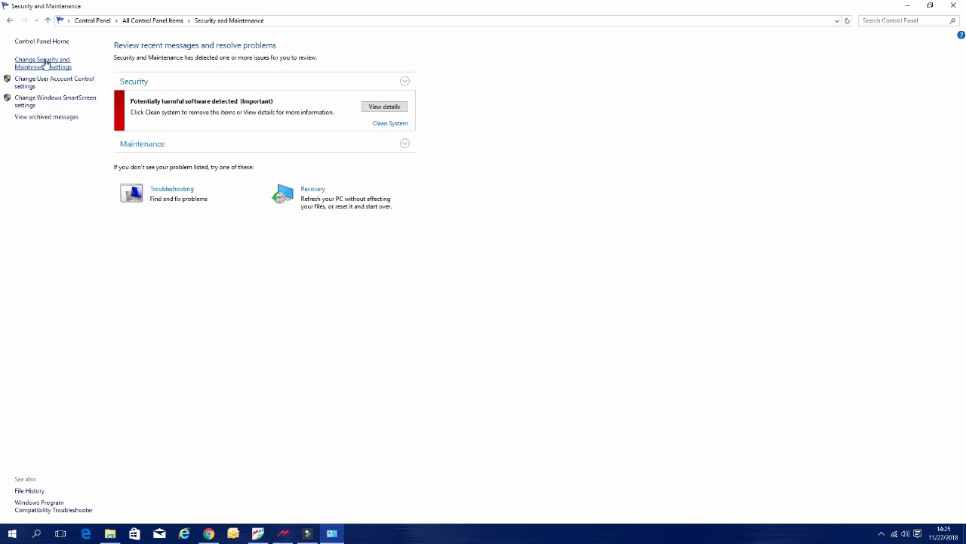
left_click(45, 63)
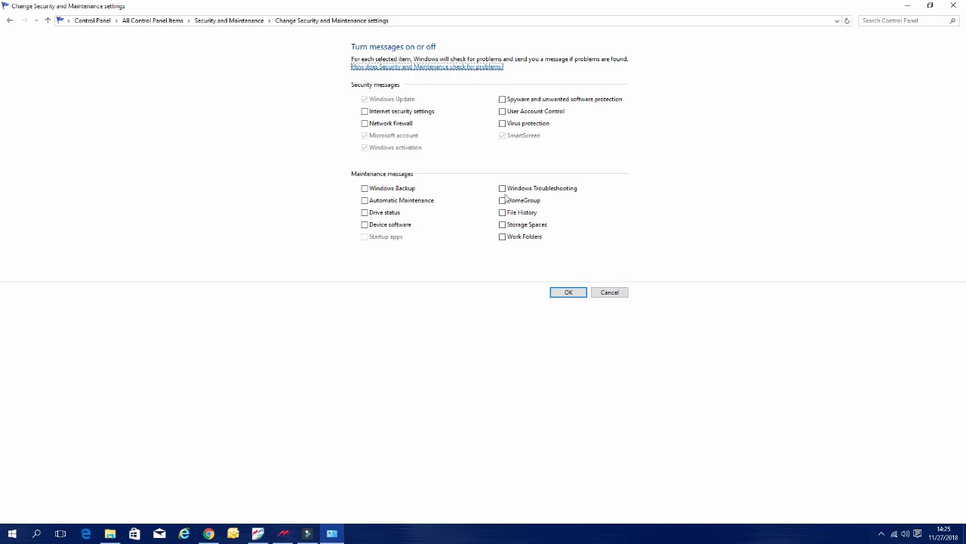
left_click(569, 292)
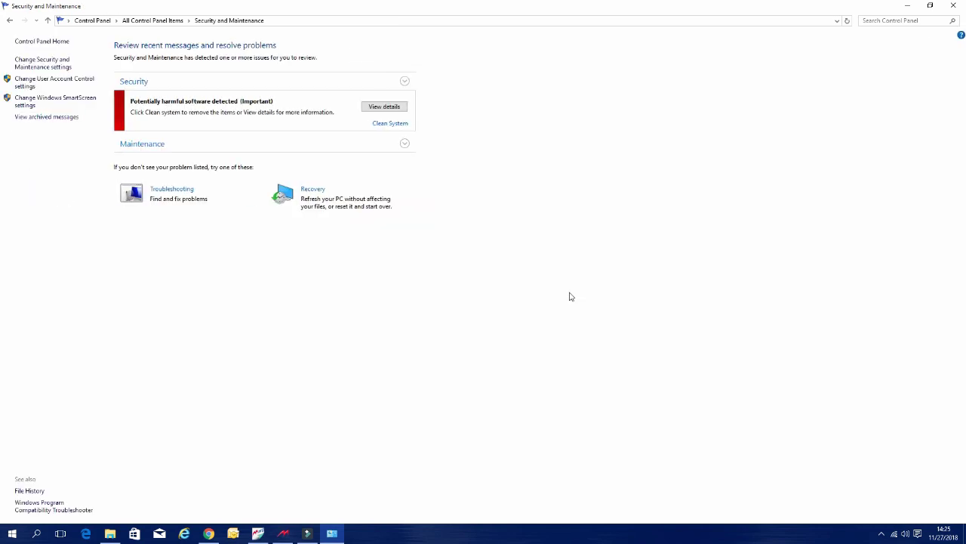
left_click(963, 6)
right_click(552, 123)
left_click(598, 150)
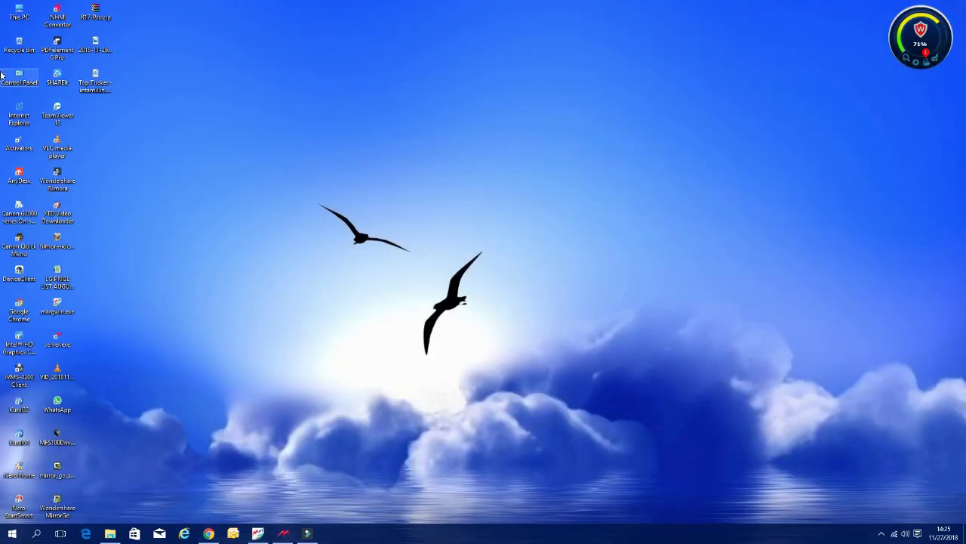
Open the computer's virtual memory settings and leave automatic paging file management for all drives switched off
right_click(19, 15)
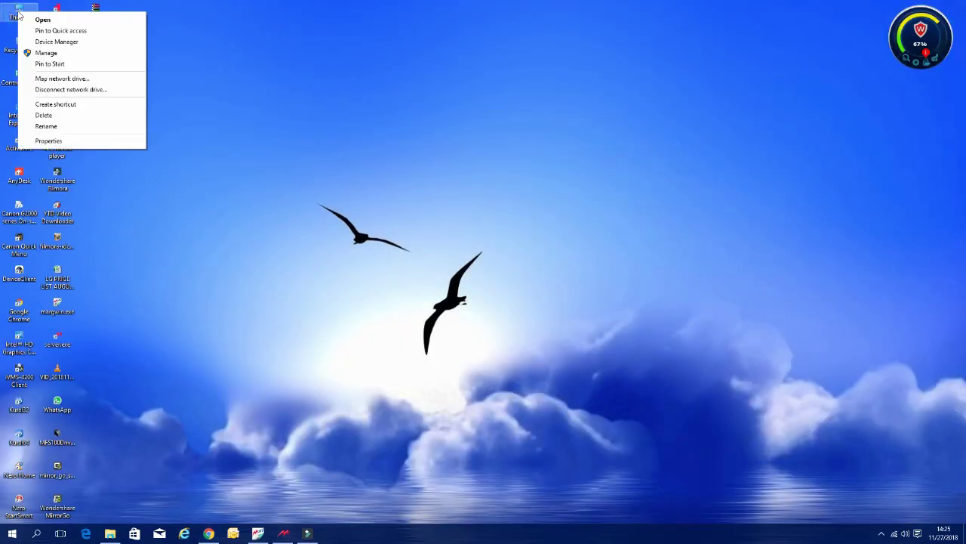
left_click(101, 144)
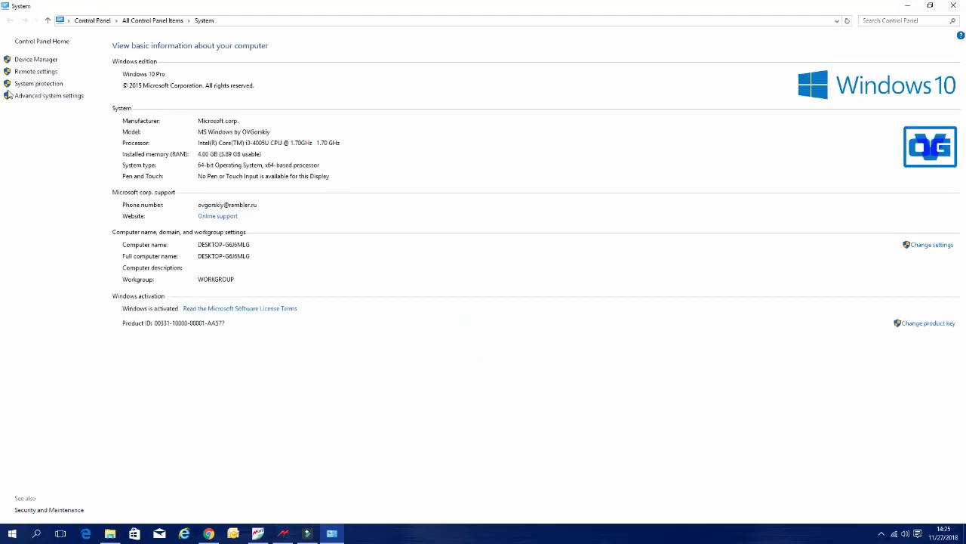
left_click(47, 98)
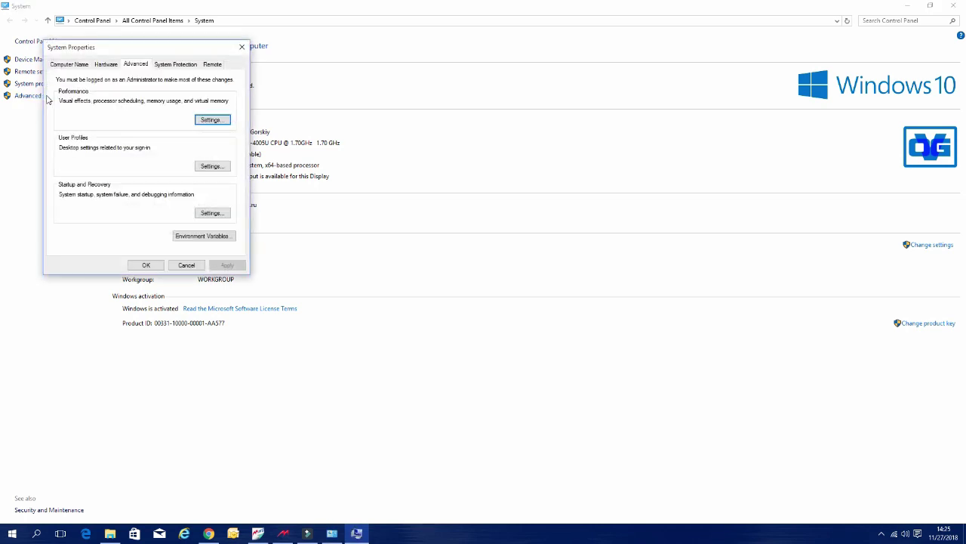
left_click(210, 122)
left_click(117, 102)
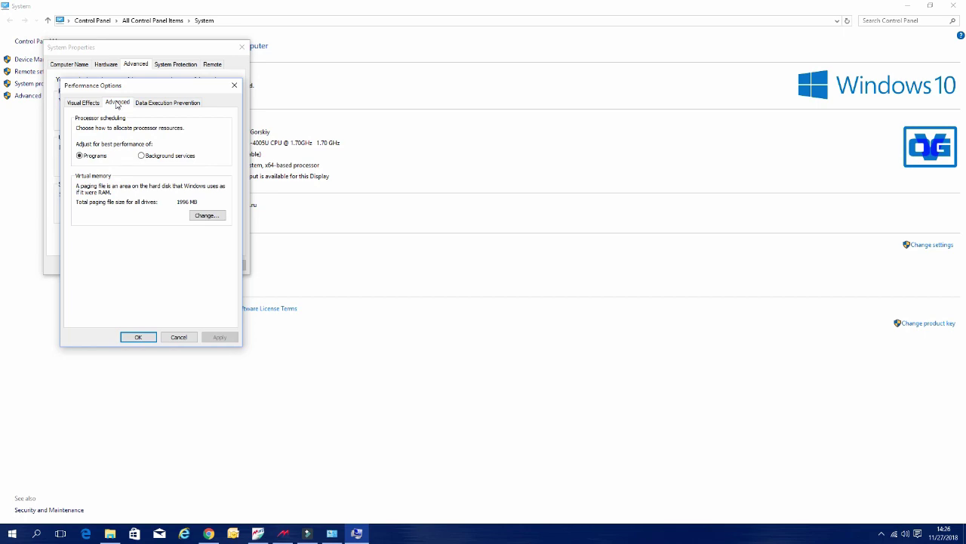
left_click(207, 215)
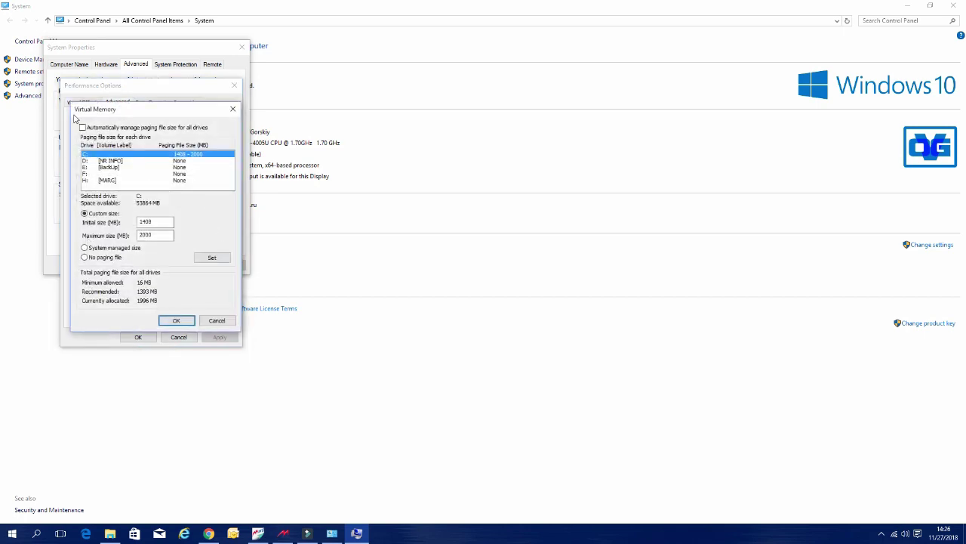
left_click(82, 128)
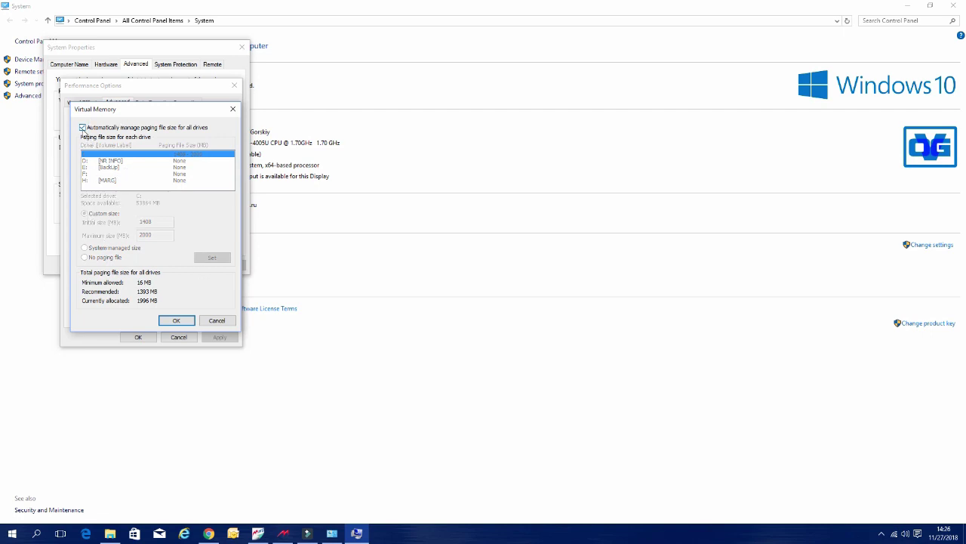
left_click(82, 128)
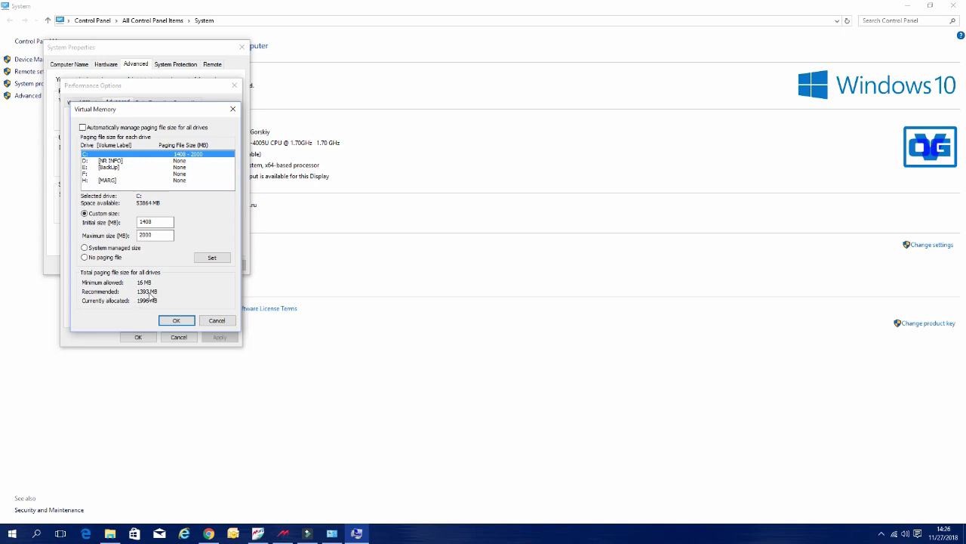
Set a custom paging file for drive C: with initial size 2048 MB and maximum size 3000 MB, acknowledging the restart notice
left_click(157, 221)
key("BackSpace")
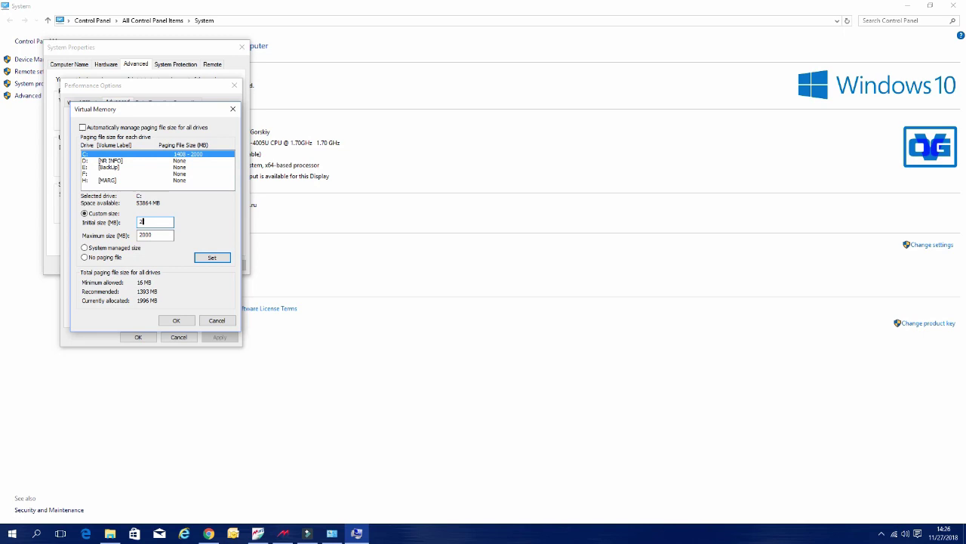
type("2048")
key("Tab")
left_click(211, 259)
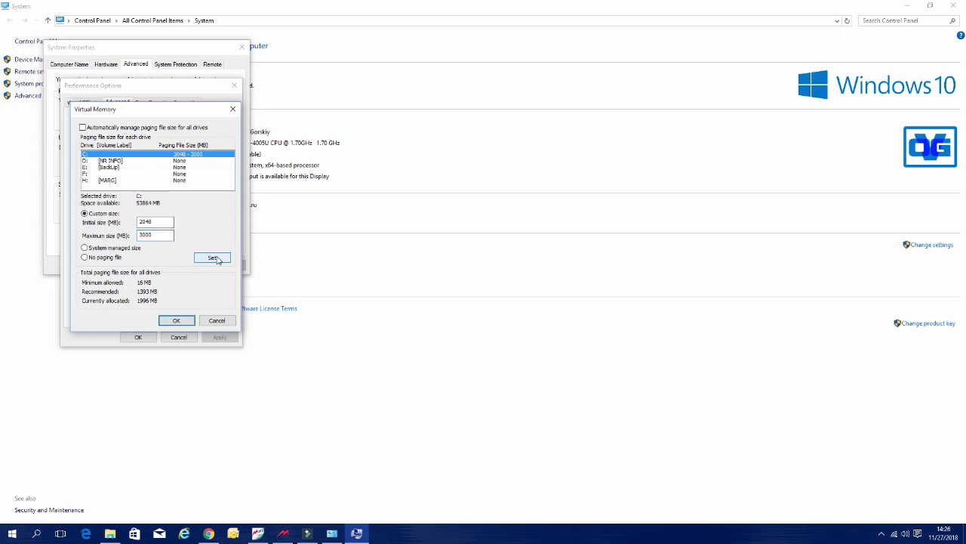
left_click(181, 321)
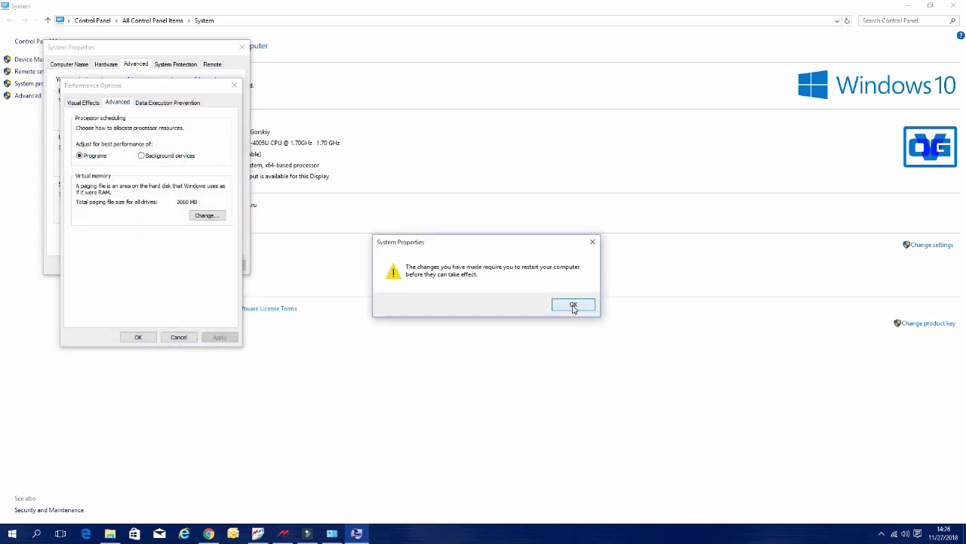
left_click(573, 305)
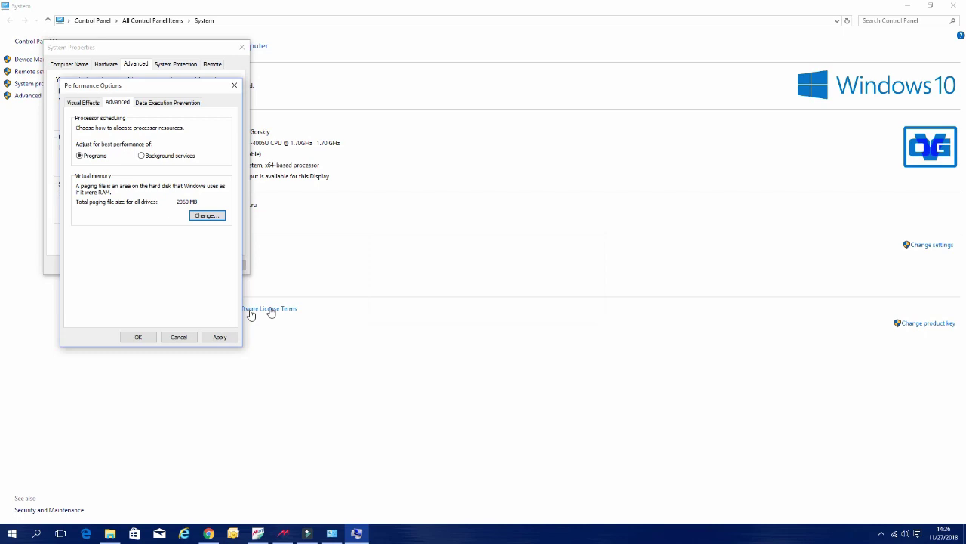
Accept the performance and system properties, postpone the restart and close the System window
left_click(150, 337)
left_click(150, 267)
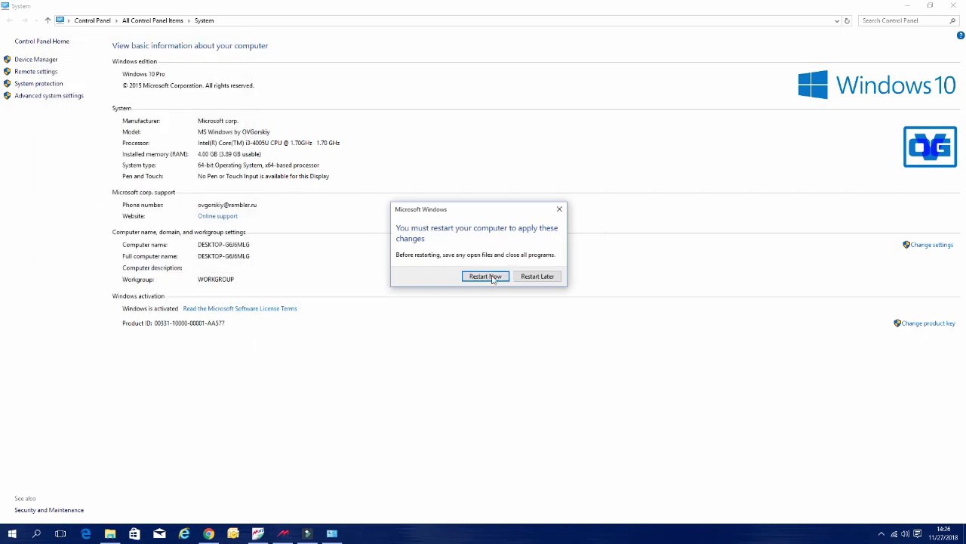
left_click(530, 278)
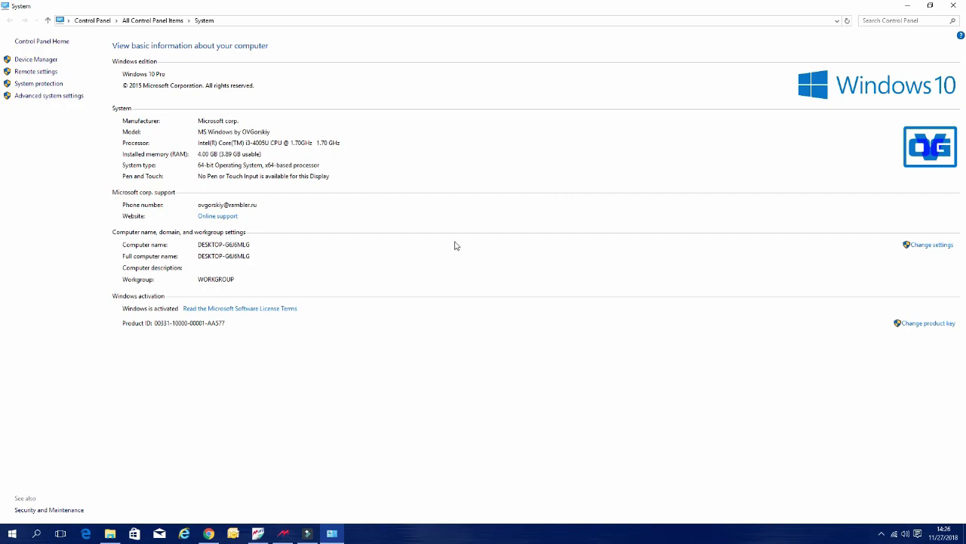
left_click(953, 5)
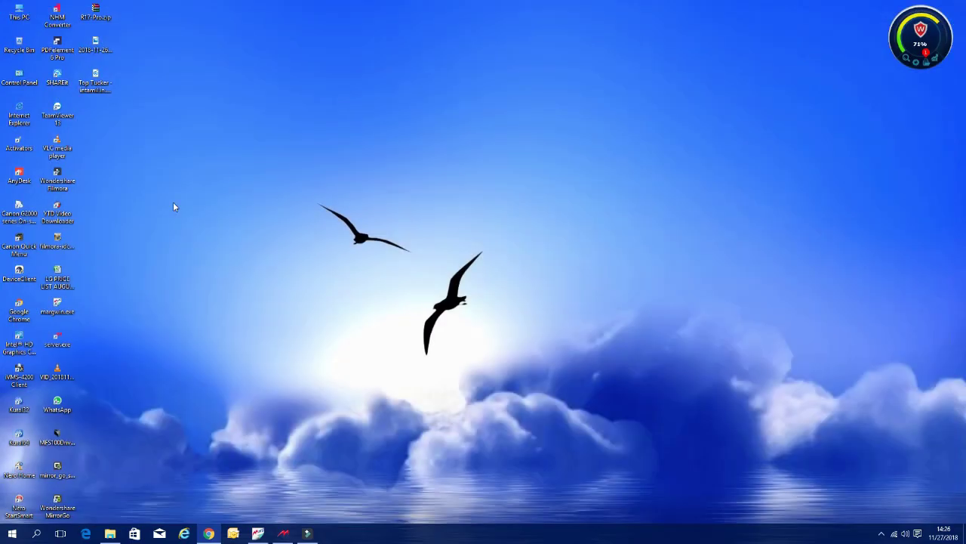
Open Computer Management for this PC and show its services list
right_click(18, 18)
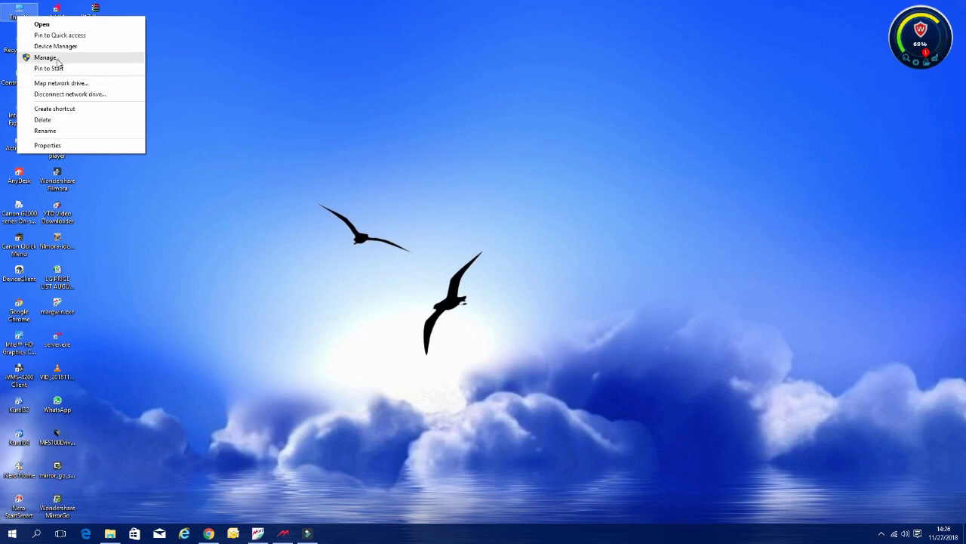
left_click(57, 60)
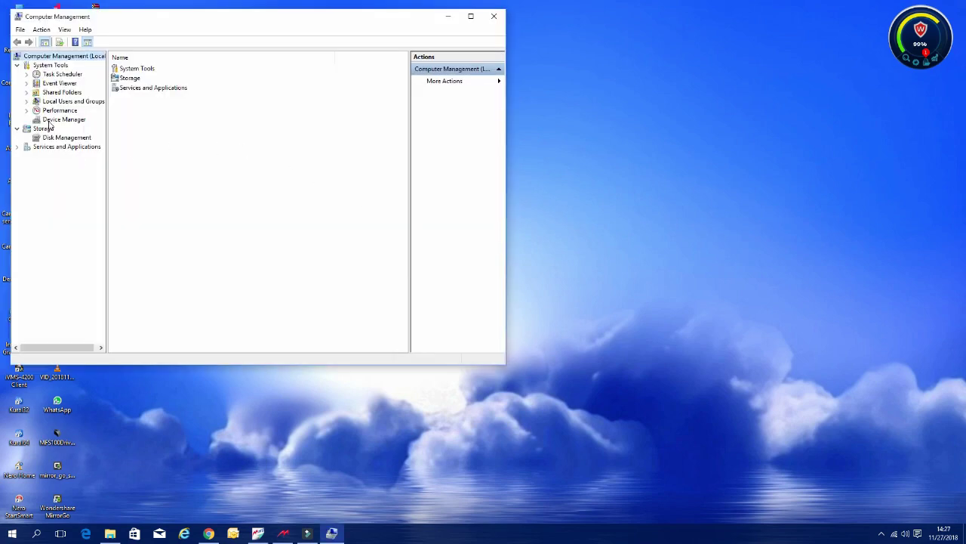
double_click(143, 88)
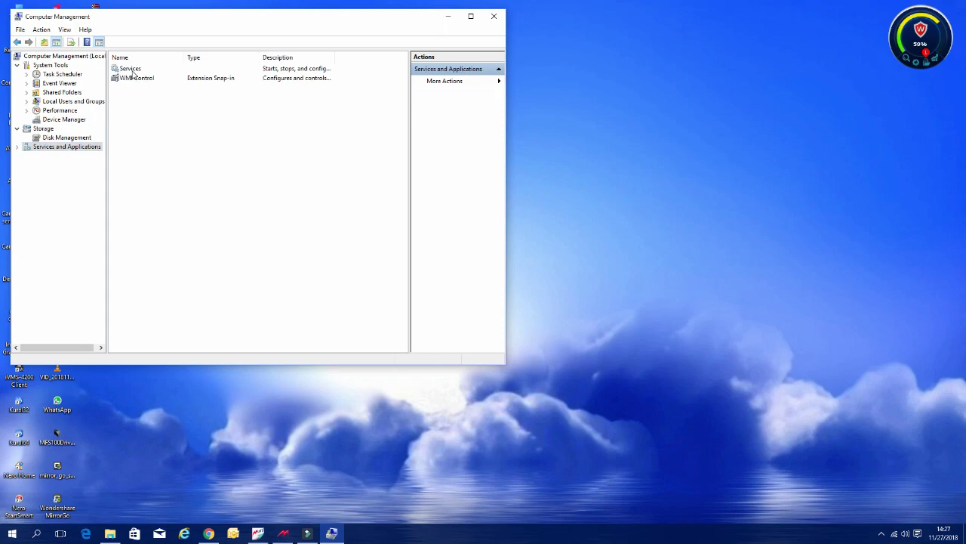
double_click(130, 68)
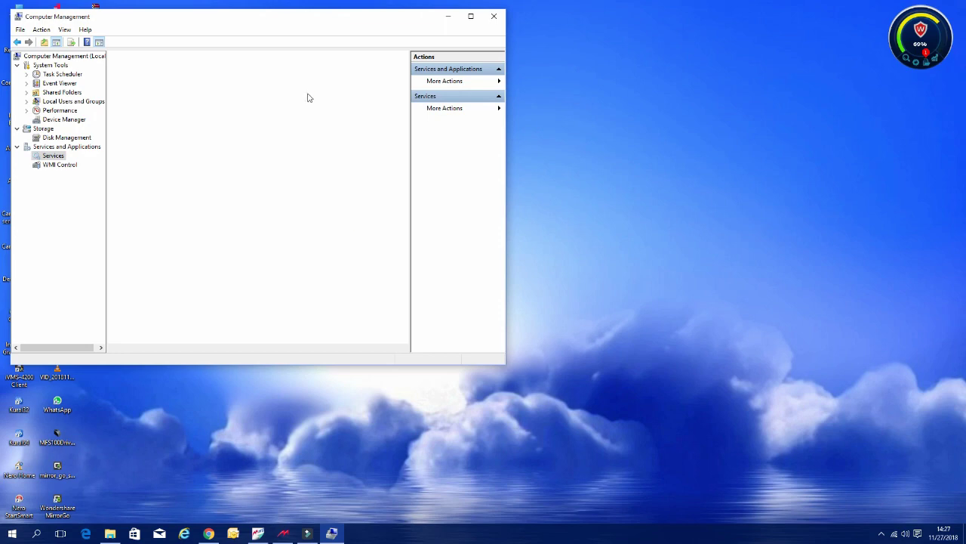
left_click(289, 215)
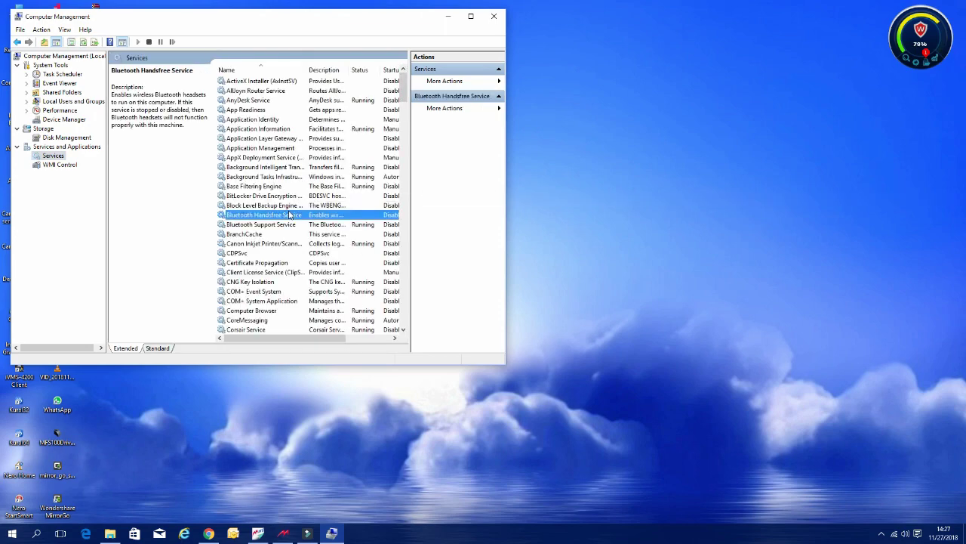
Find the Windows Update service and set its startup type to Disabled, applying the change
key("w")
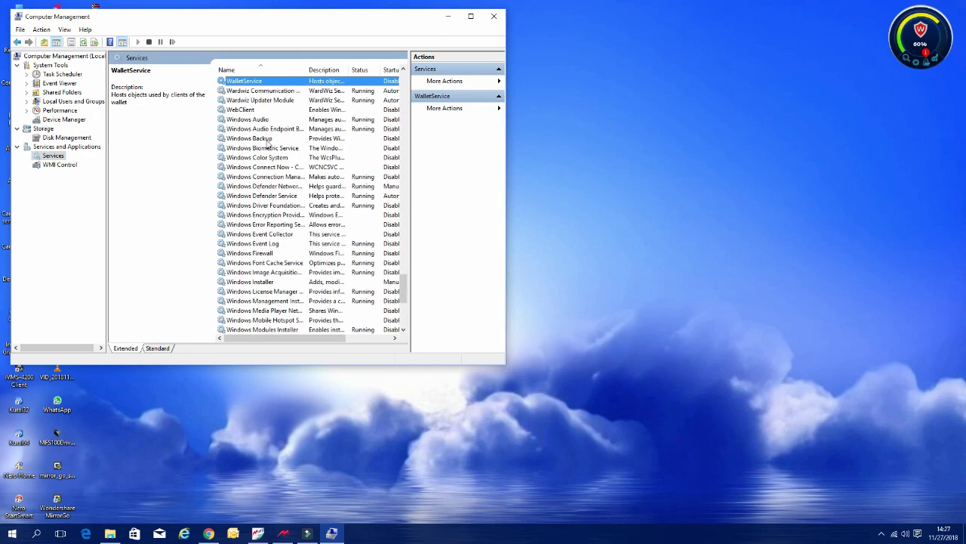
scroll(263, 190, "down", 2)
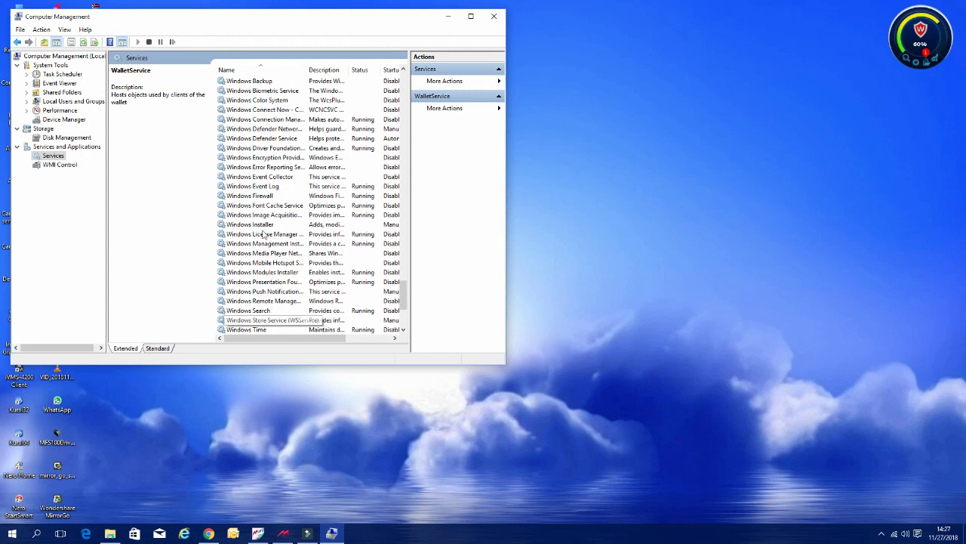
scroll(264, 309, "down", 2)
double_click(255, 282)
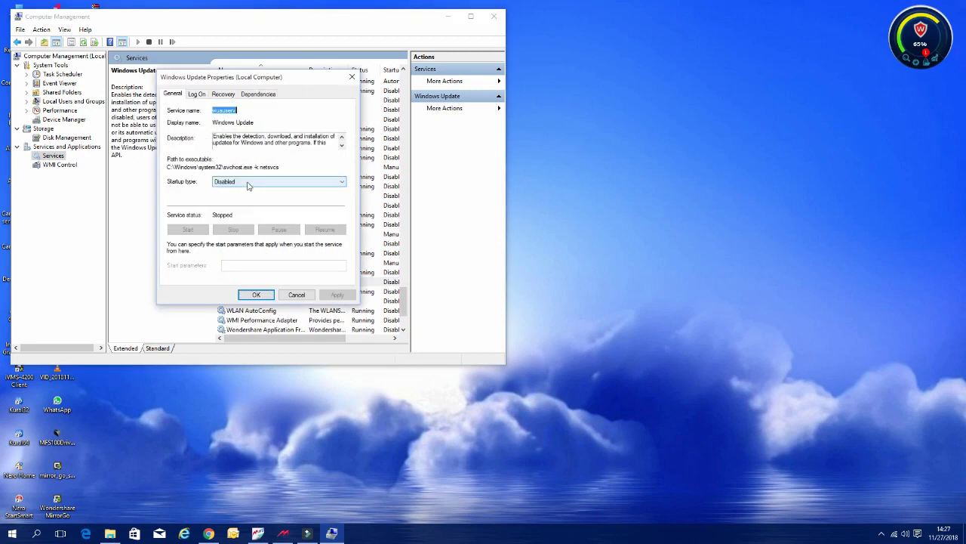
left_click(248, 182)
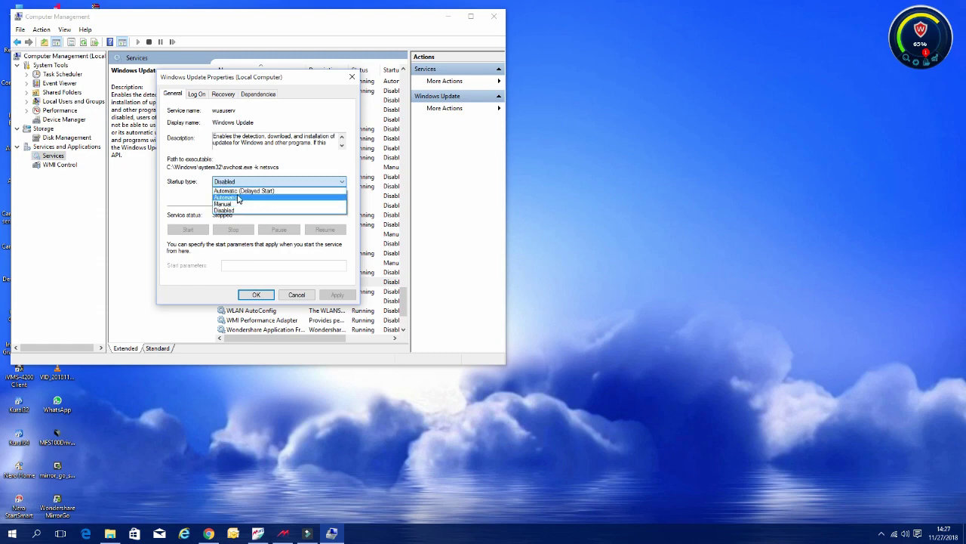
left_click(228, 211)
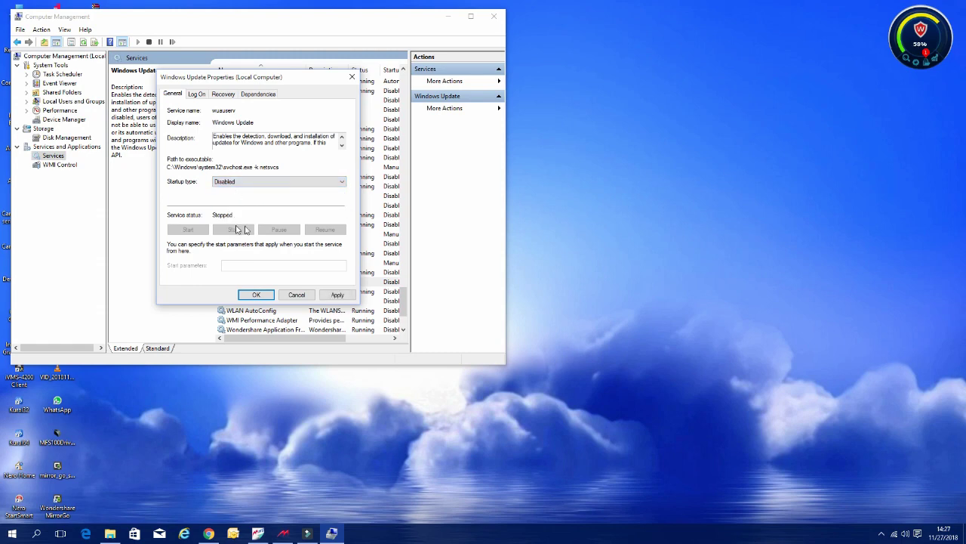
left_click(338, 294)
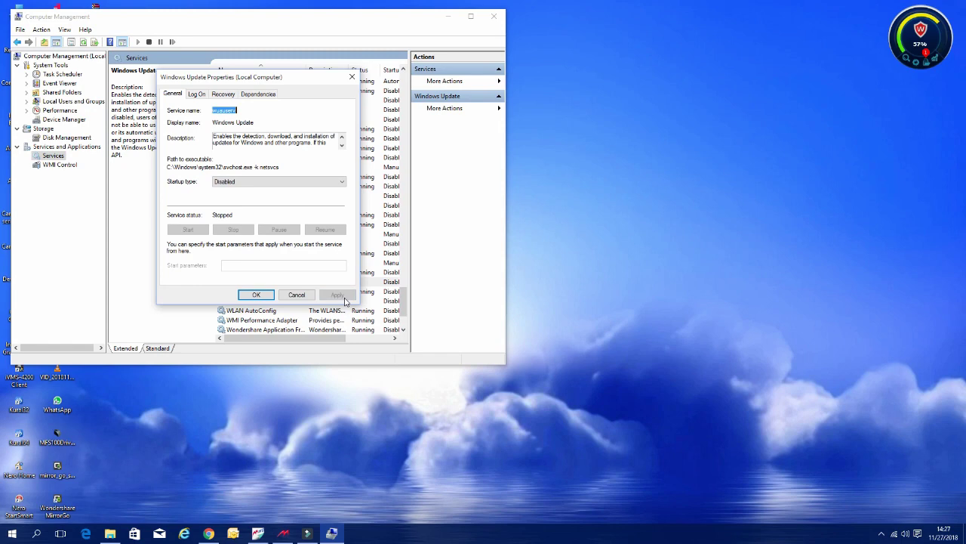
left_click(257, 294)
Close Computer Management and refresh the desktop twice
left_click(489, 16)
right_click(488, 40)
left_click(524, 70)
right_click(497, 126)
left_click(533, 143)
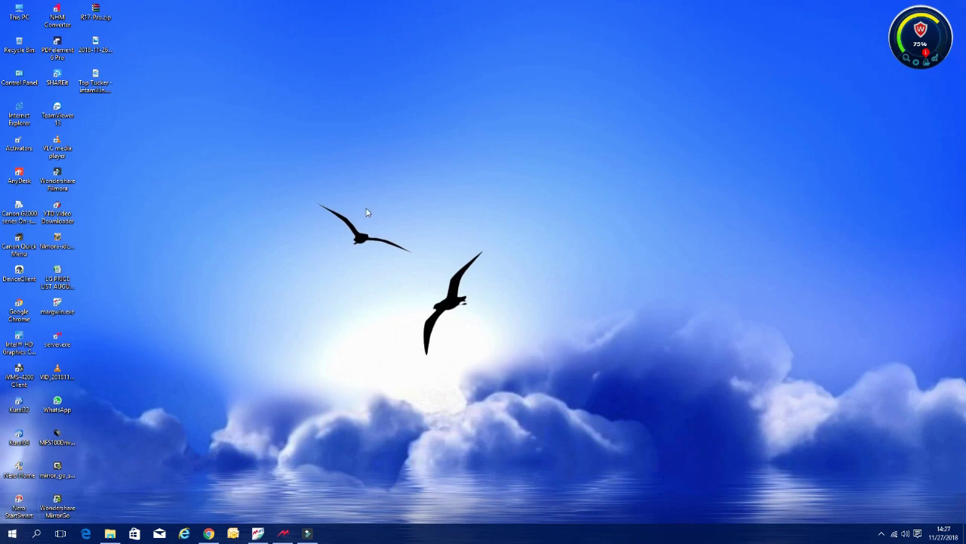